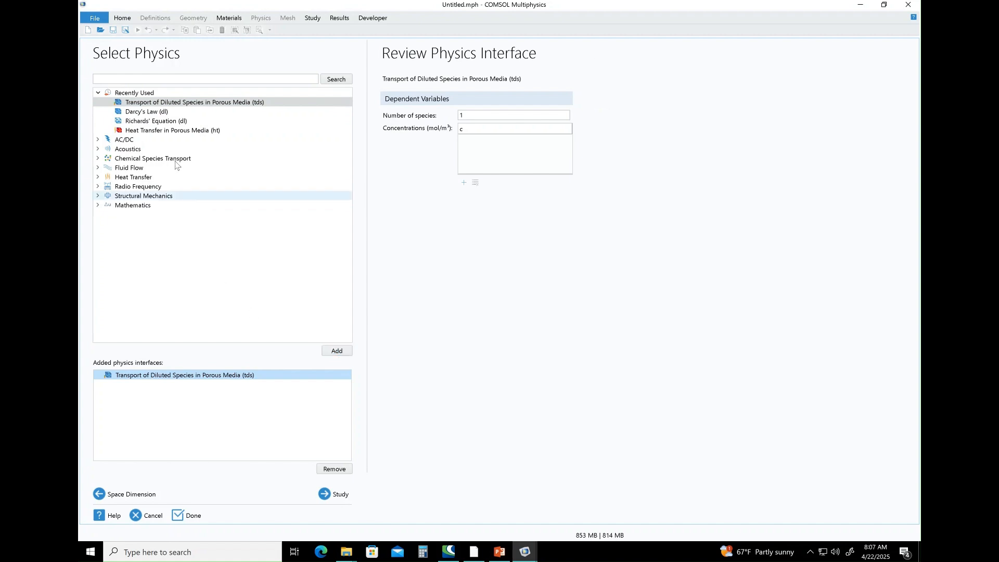
# Add the Darcy's Law physics interface to the model once, removing the accidental duplicate.
pyautogui.click(307, 111)
pyautogui.click(341, 350)
pyautogui.click(341, 350)
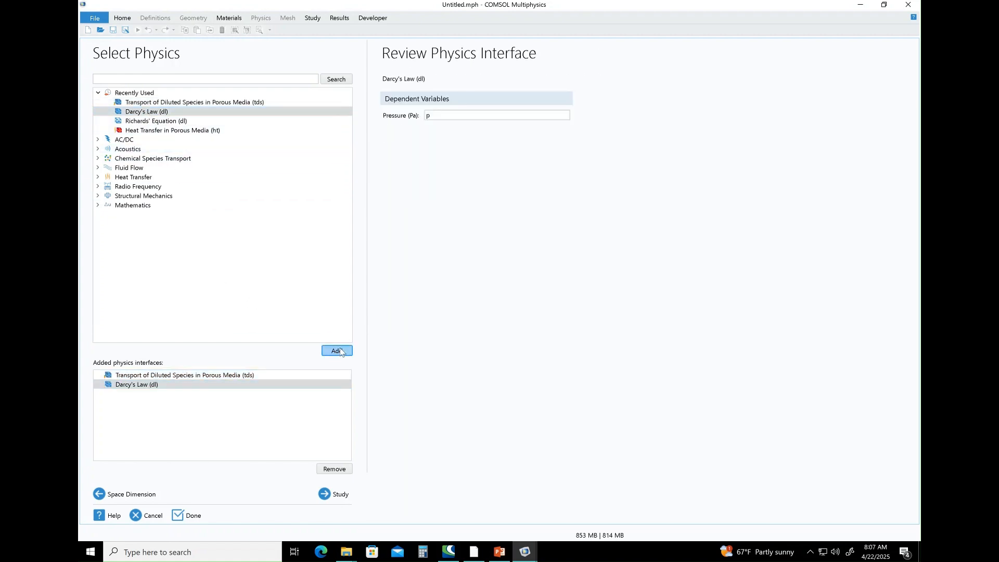
pyautogui.rightClick(130, 394)
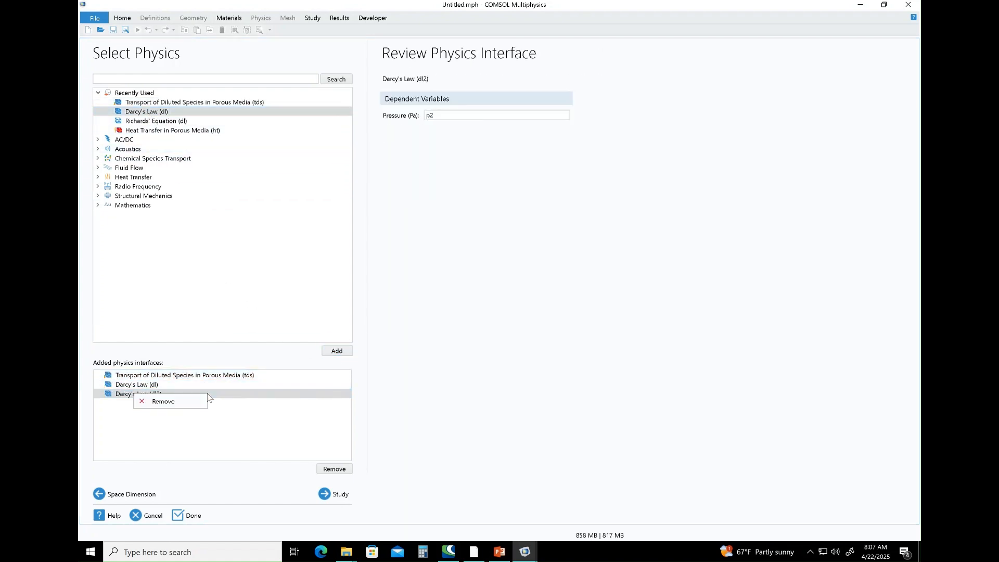
pyautogui.click(186, 400)
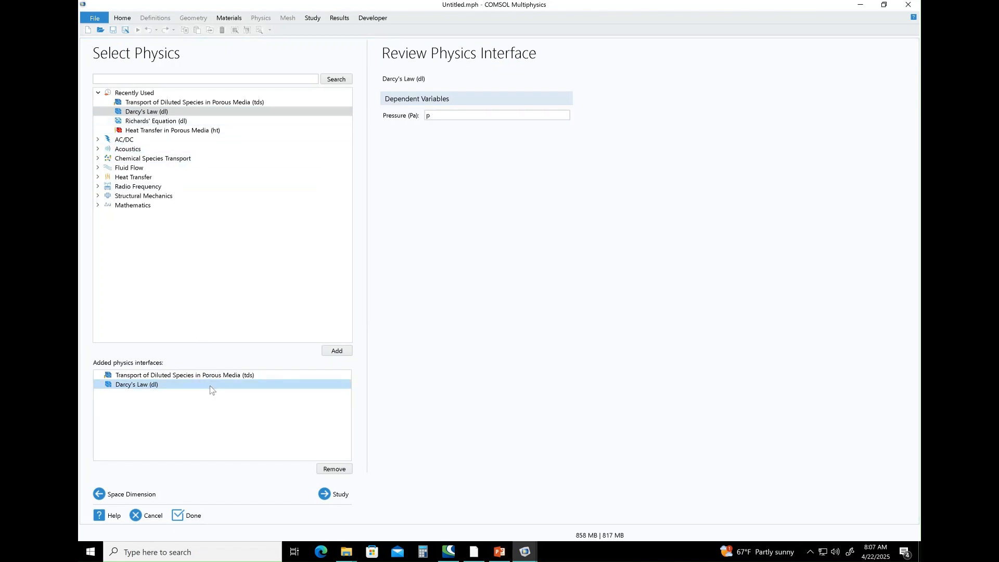
# Choose a Time Dependent study and complete the model setup.
pyautogui.click(331, 492)
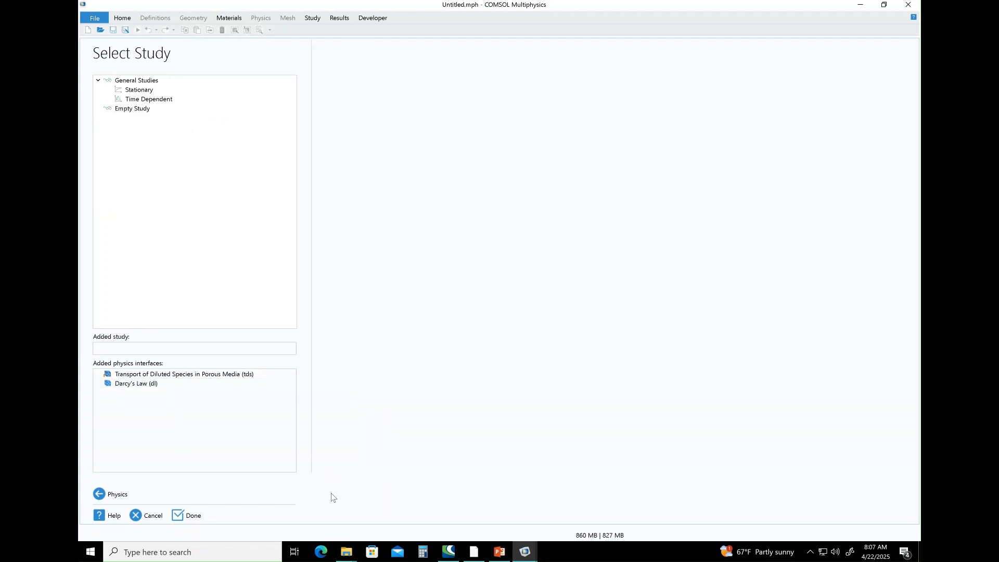
pyautogui.click(151, 101)
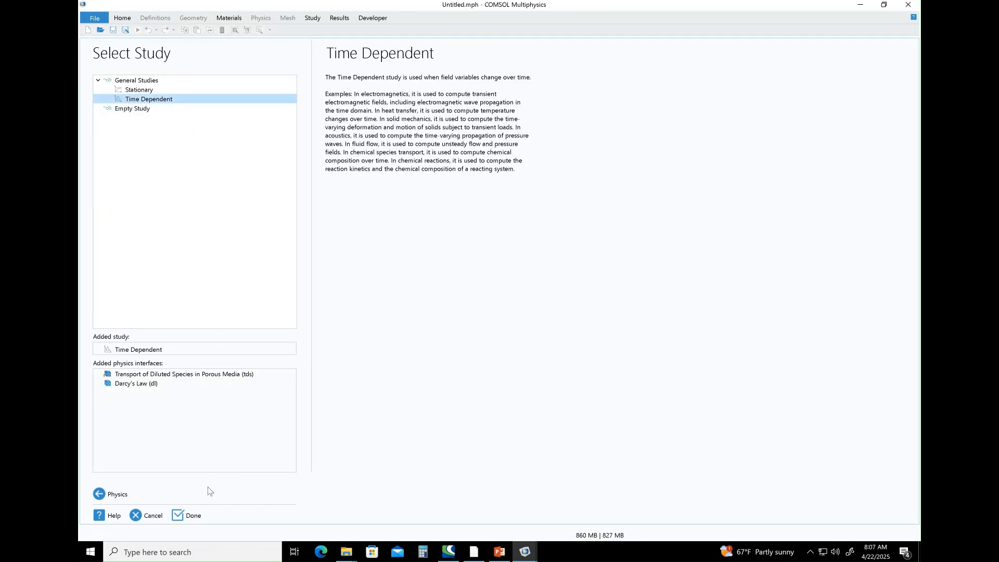
pyautogui.click(187, 515)
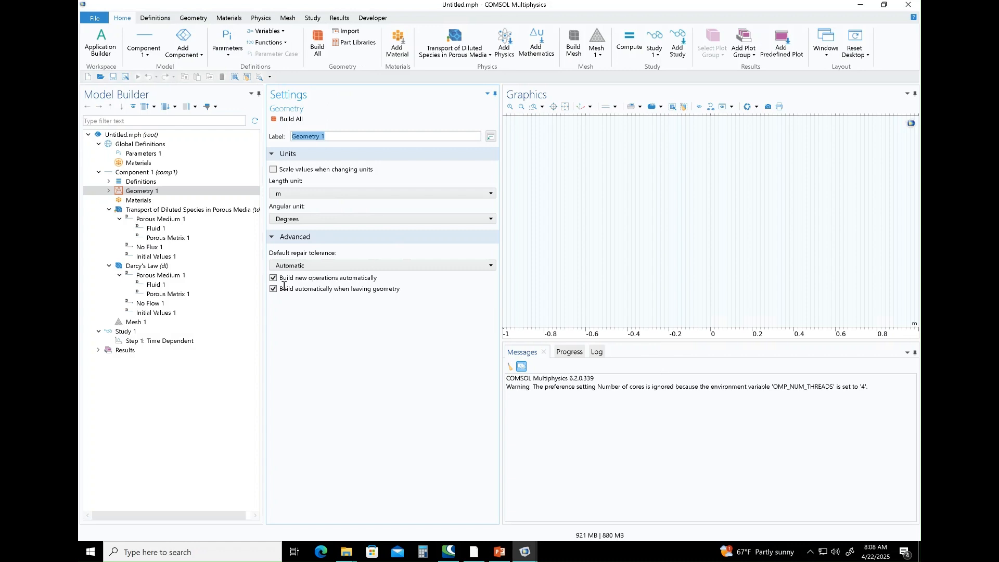
# Build an interval from 0 to 29 m under Geometry 1 and check it against the idealized column on the PowerPoint slide.
pyautogui.click(141, 192)
pyautogui.click(110, 191)
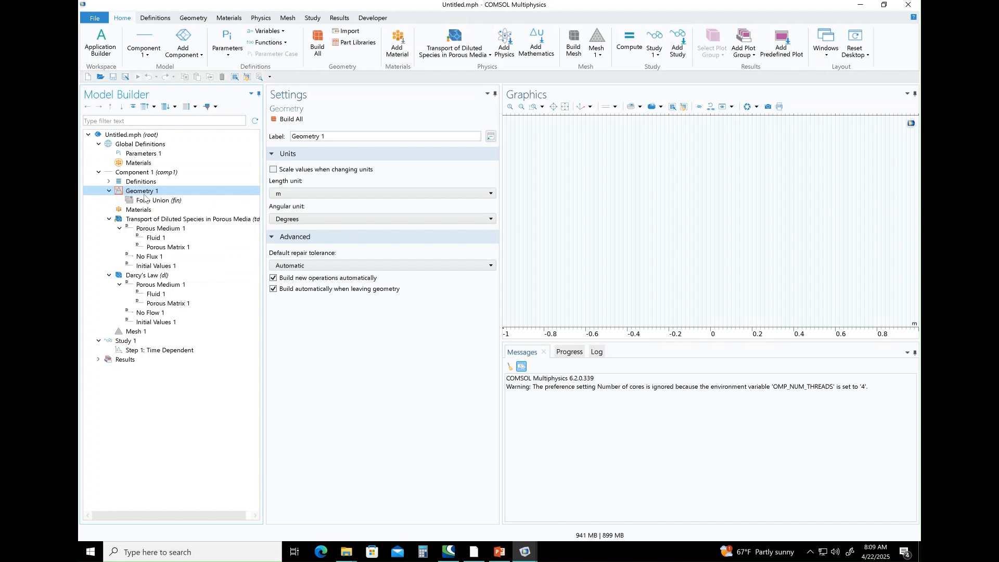
pyautogui.rightClick(145, 194)
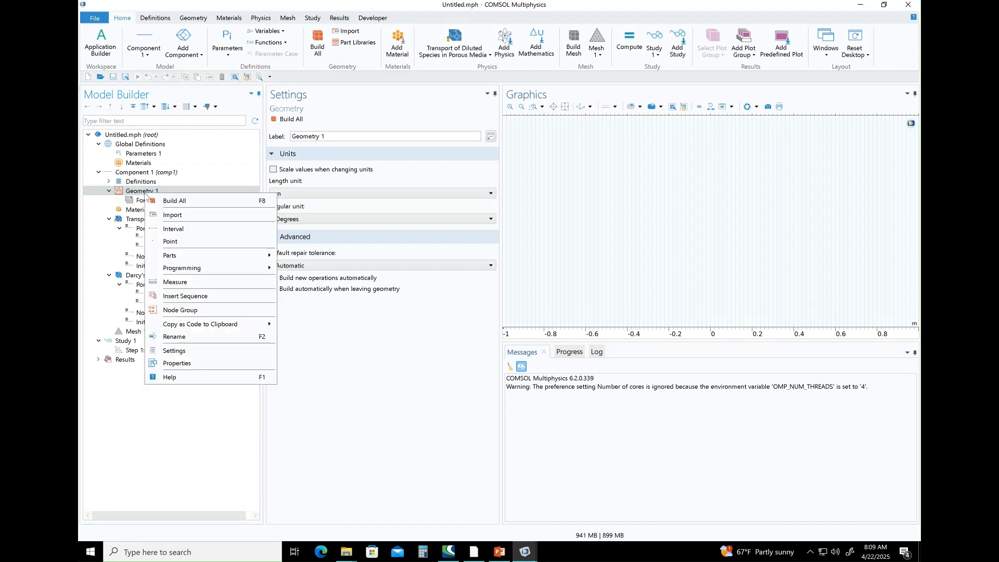
pyautogui.click(177, 233)
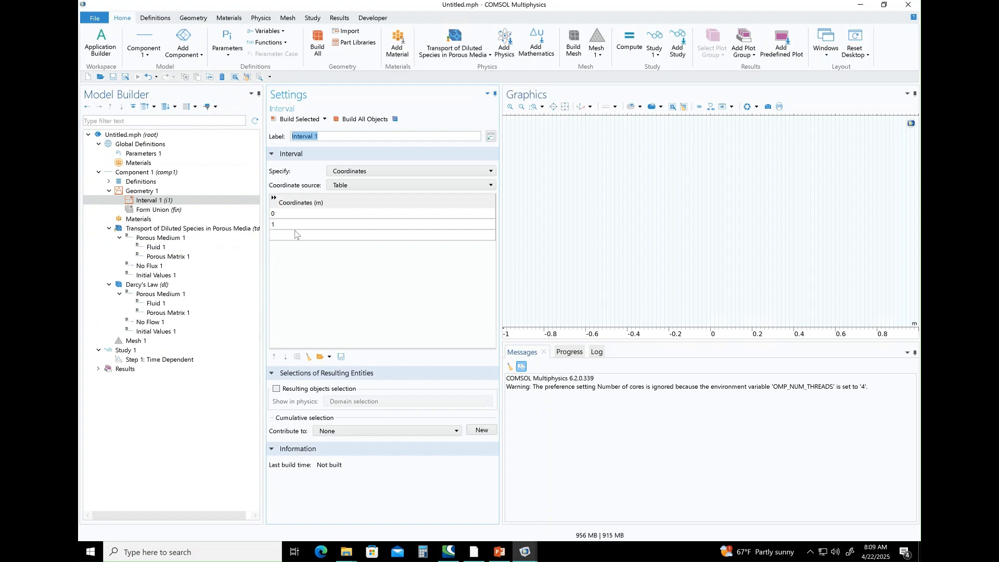
pyautogui.click(288, 225)
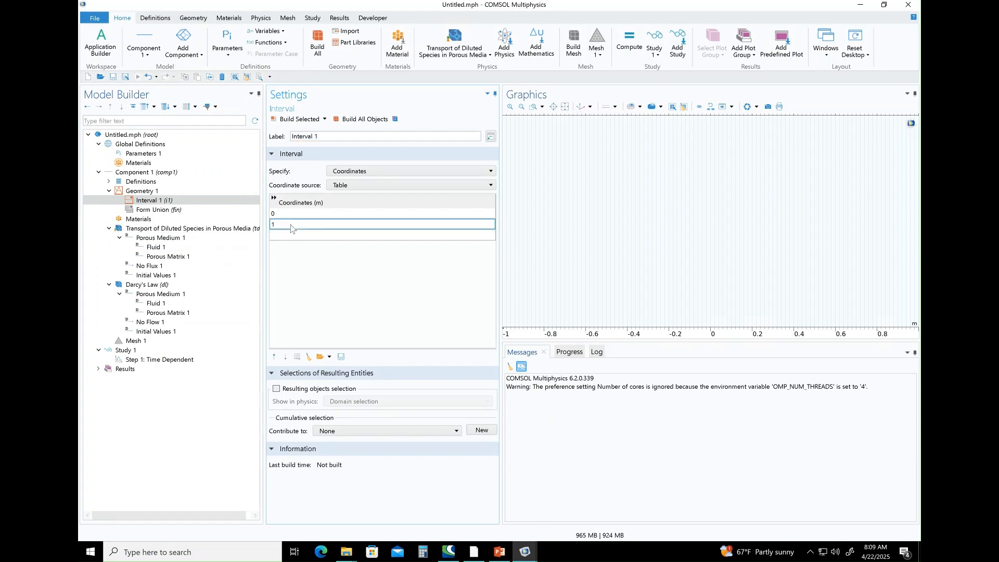
pyautogui.click(281, 225)
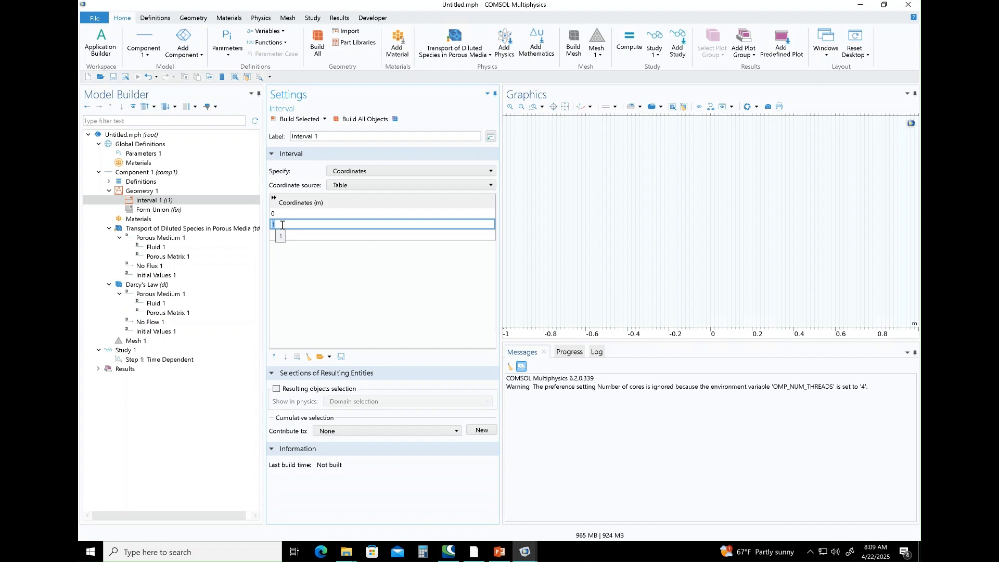
pyautogui.write('29')
pyautogui.click(293, 120)
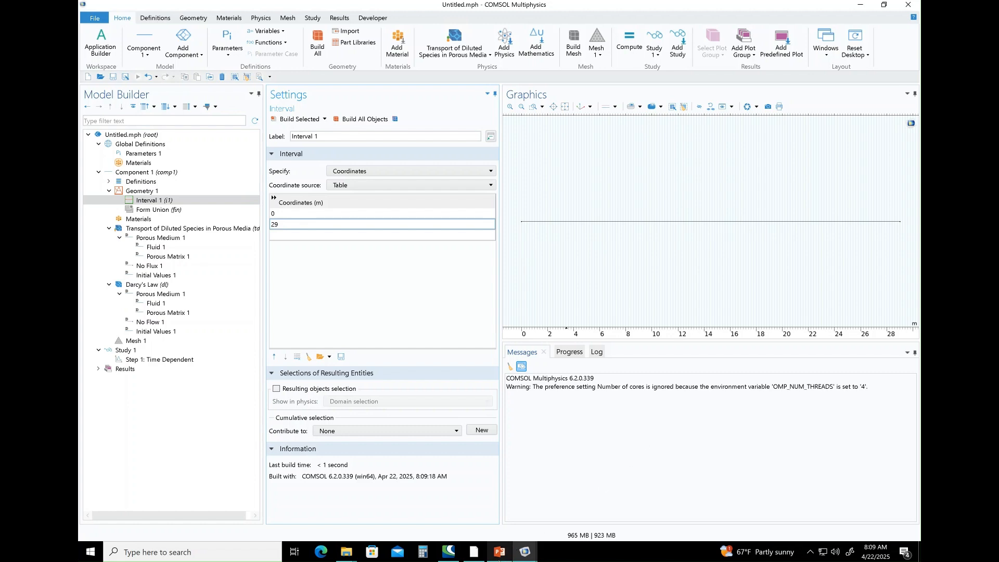
pyautogui.click(500, 553)
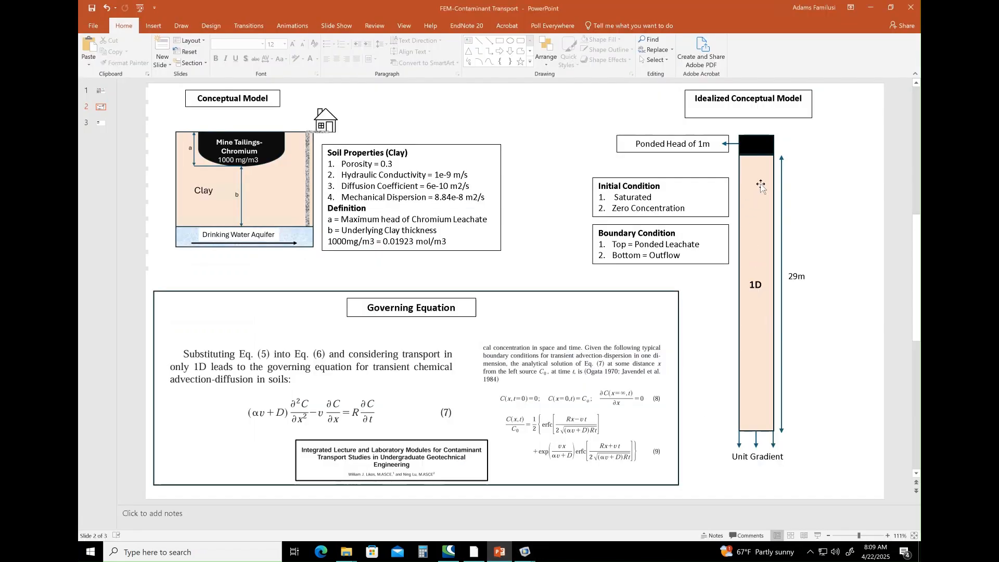
pyautogui.click(870, 8)
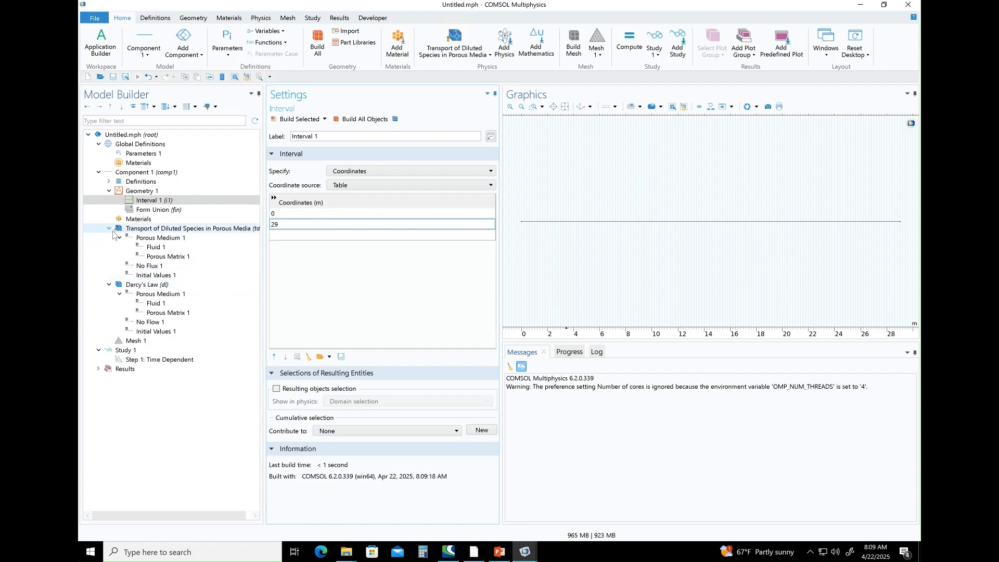
# Examine the Transport of Diluted Species in Porous Media settings and compare its equation with the governing equation on the PowerPoint slide.
pyautogui.click(163, 229)
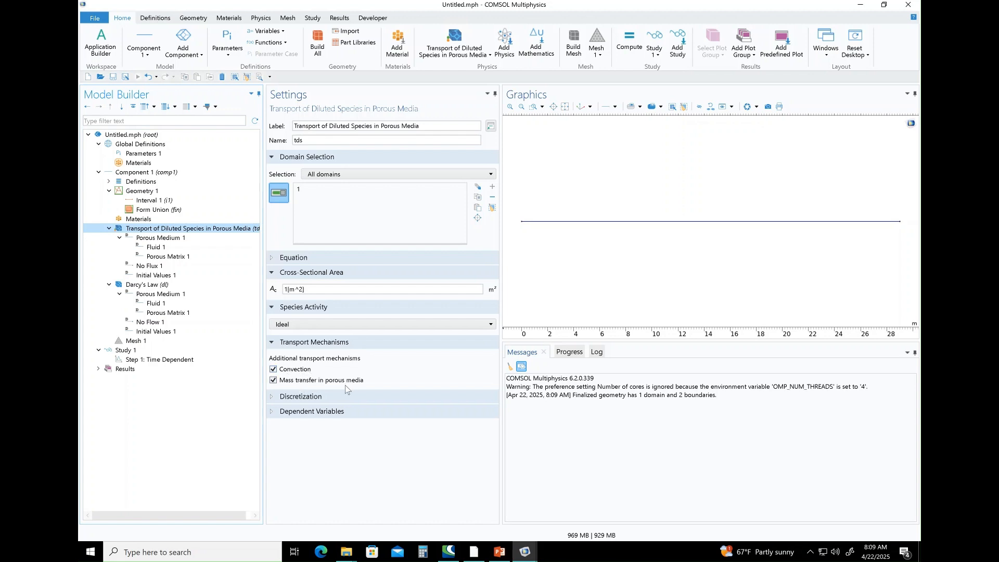
pyautogui.click(282, 344)
pyautogui.click(283, 357)
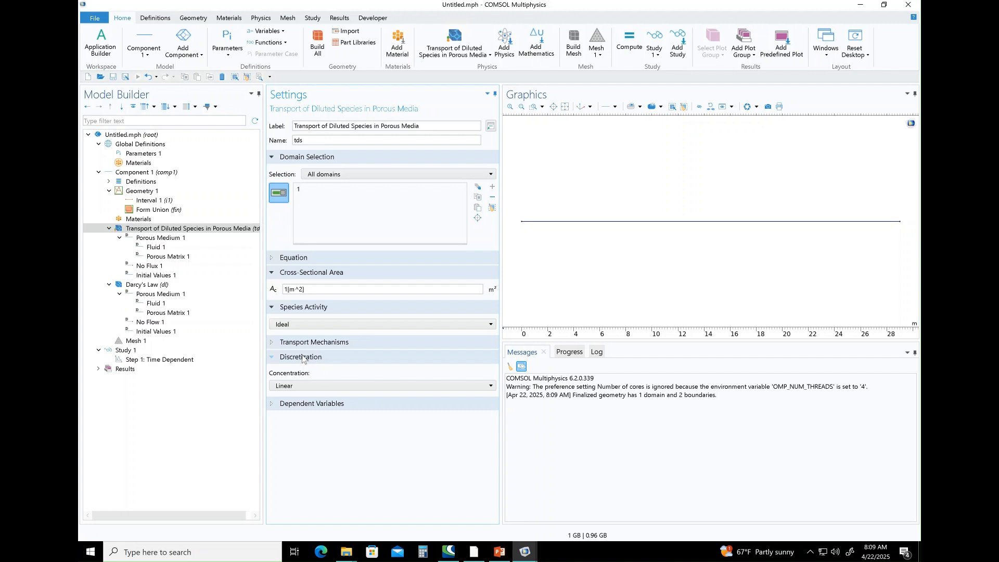
pyautogui.click(302, 358)
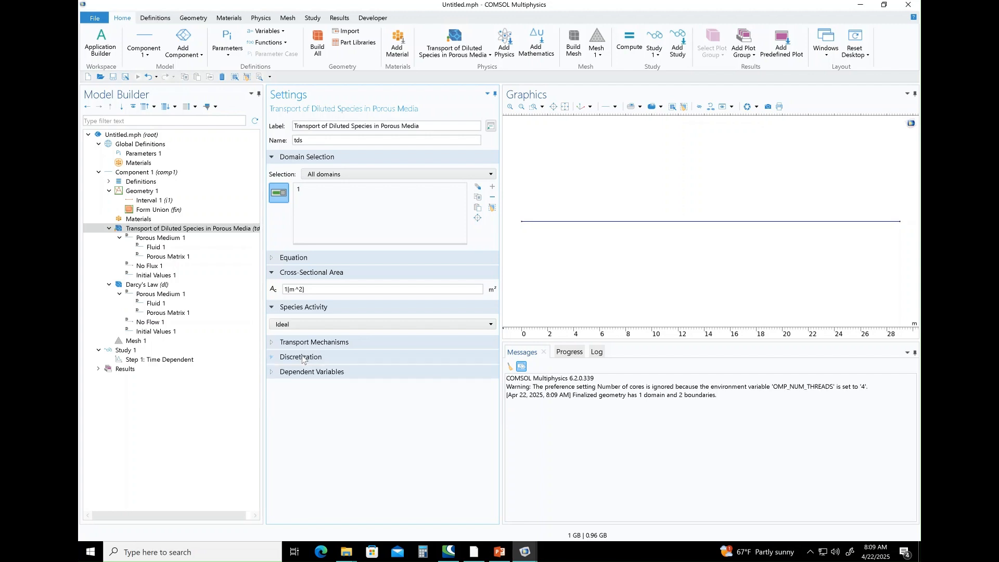
pyautogui.click(289, 261)
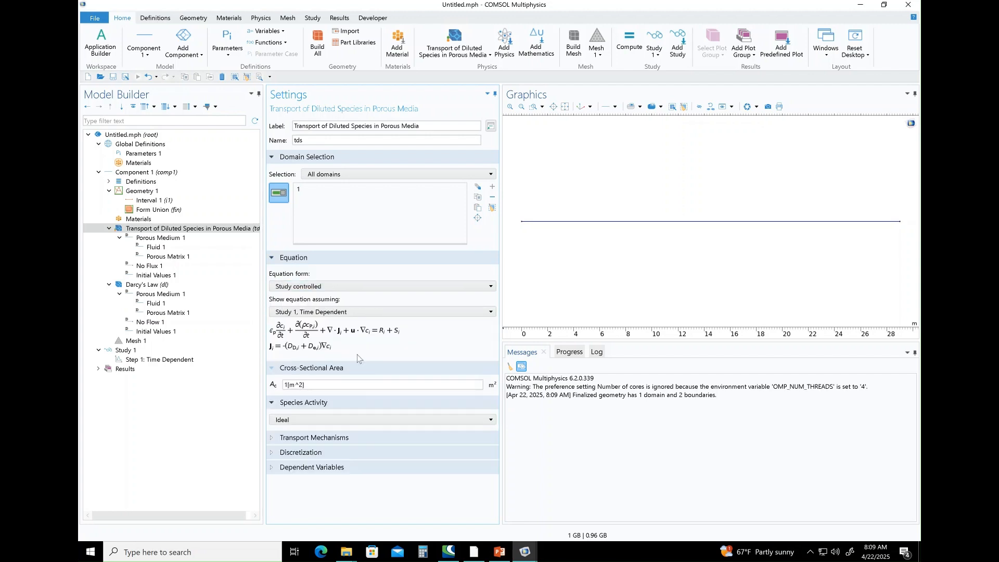
pyautogui.click(498, 552)
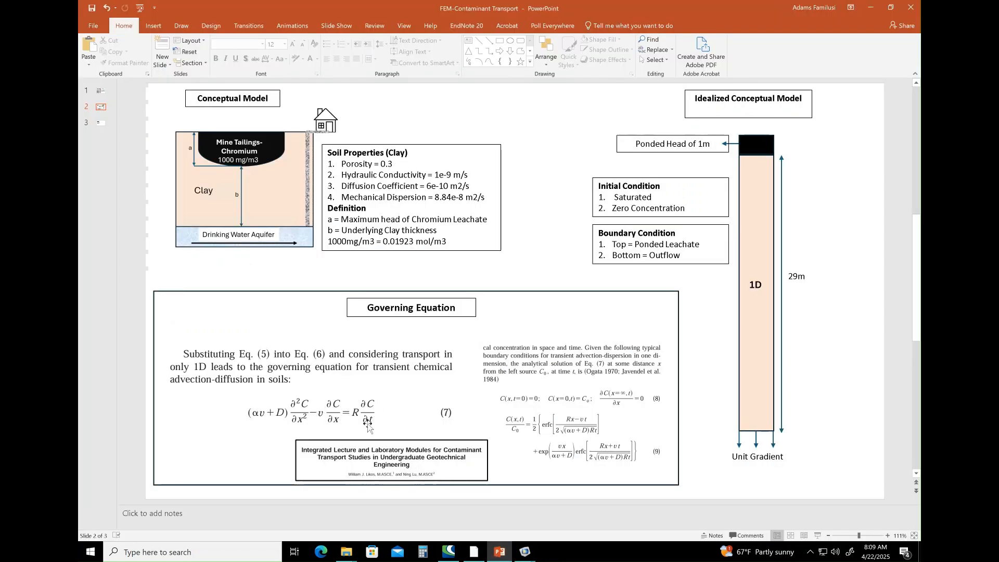
pyautogui.click(870, 7)
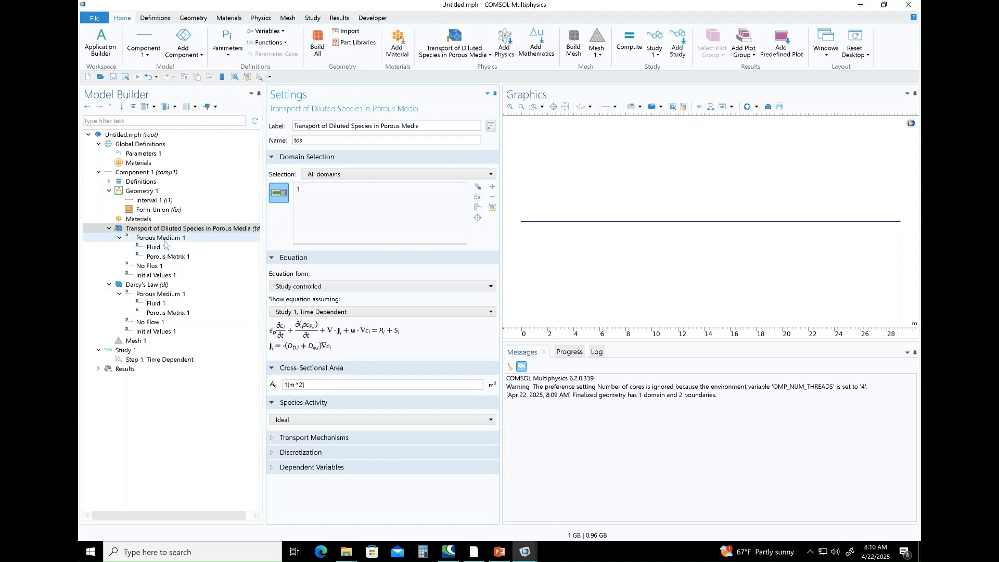
# Set the velocity field of the species transport Fluid 1 node to Total Darcy velocity field (dl/porous1).
pyautogui.click(164, 239)
pyautogui.click(163, 248)
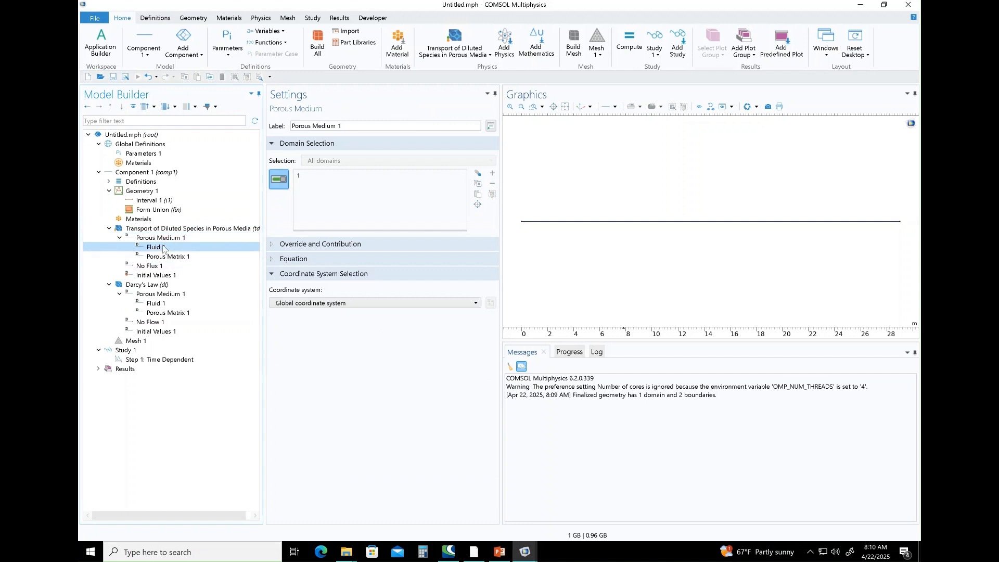
pyautogui.click(343, 351)
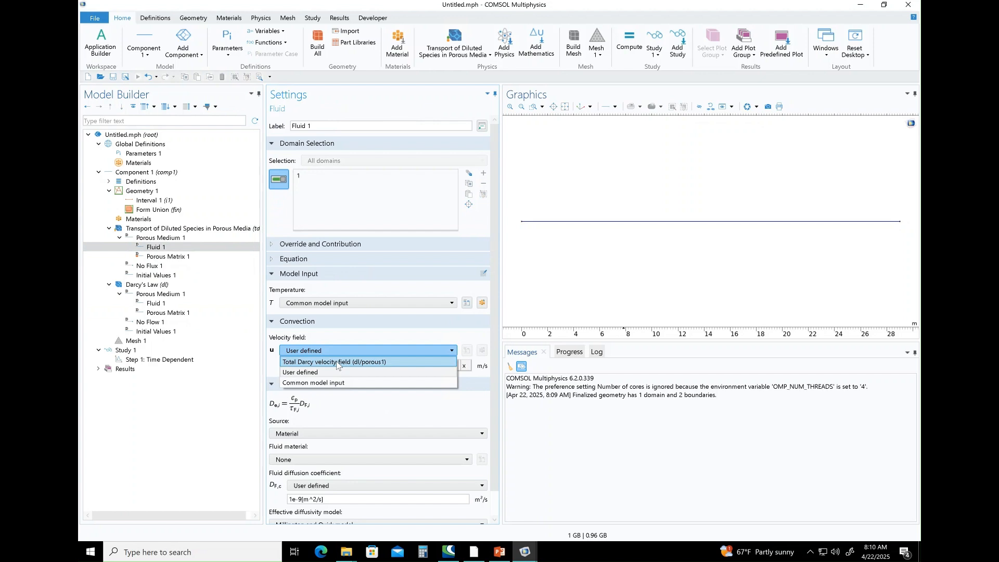
pyautogui.click(337, 363)
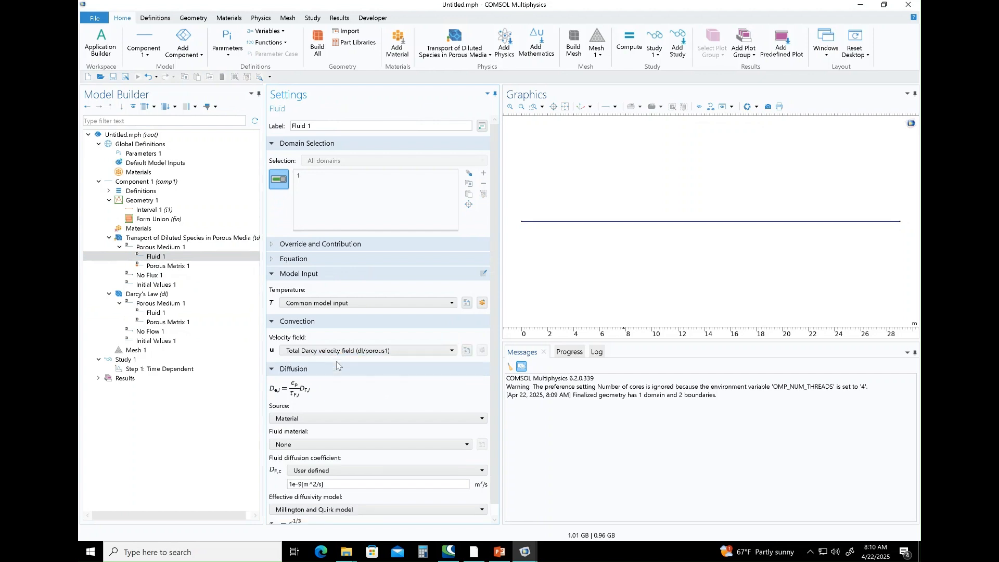
pyautogui.scroll(-1, 417, 454)
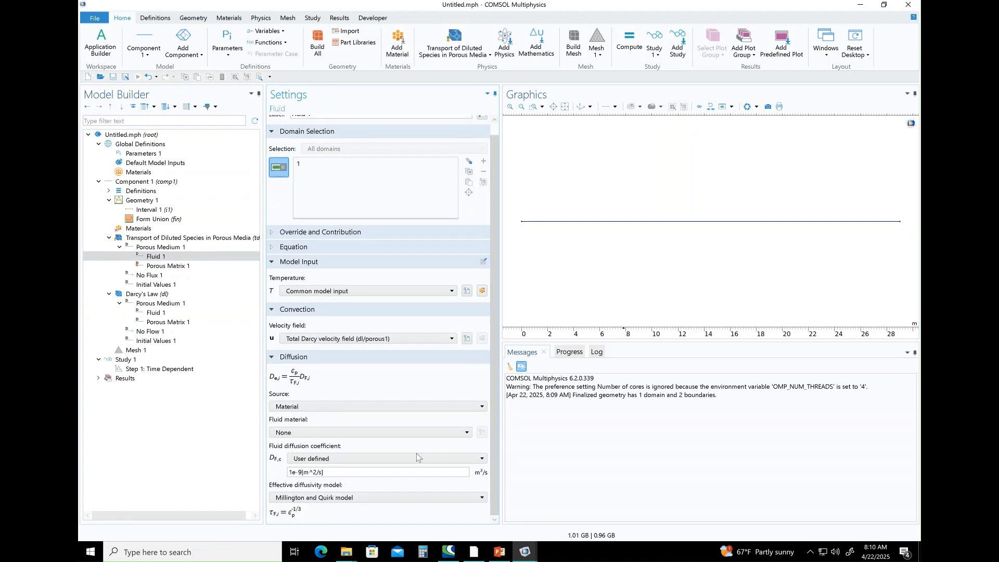
pyautogui.click(355, 408)
pyautogui.click(355, 408)
pyautogui.click(346, 432)
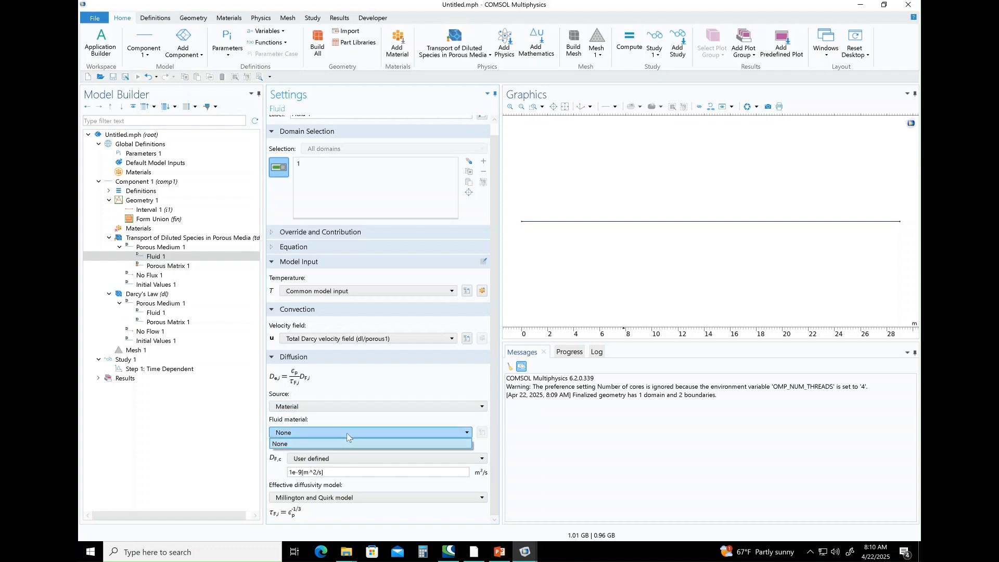
pyautogui.click(346, 432)
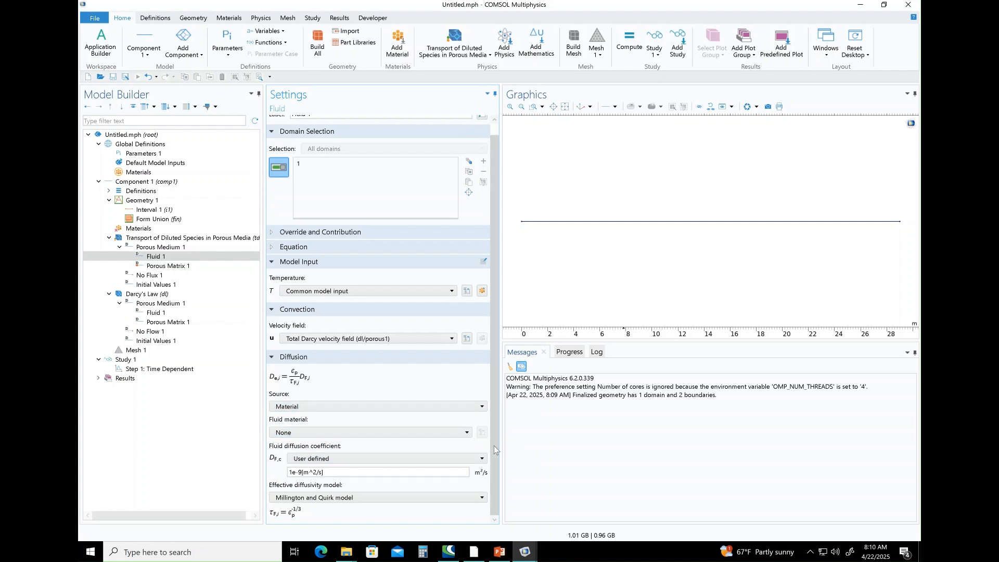
# Check the diffusion coefficient on the PowerPoint slide, and set Fluid 1's coefficient to 6e-10 m^2/s and its effective diffusivity model to No correction.
pyautogui.click(499, 551)
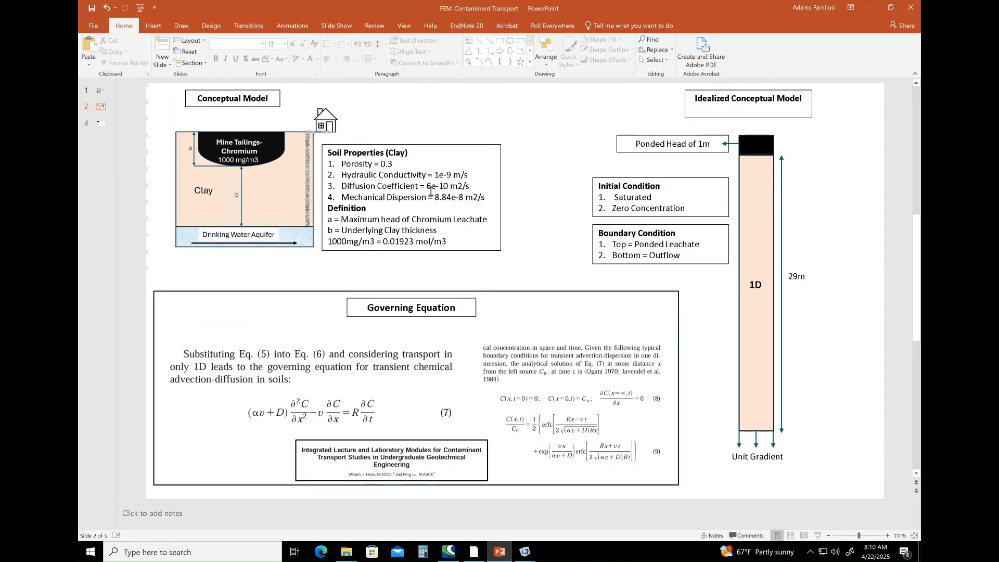
pyautogui.click(871, 9)
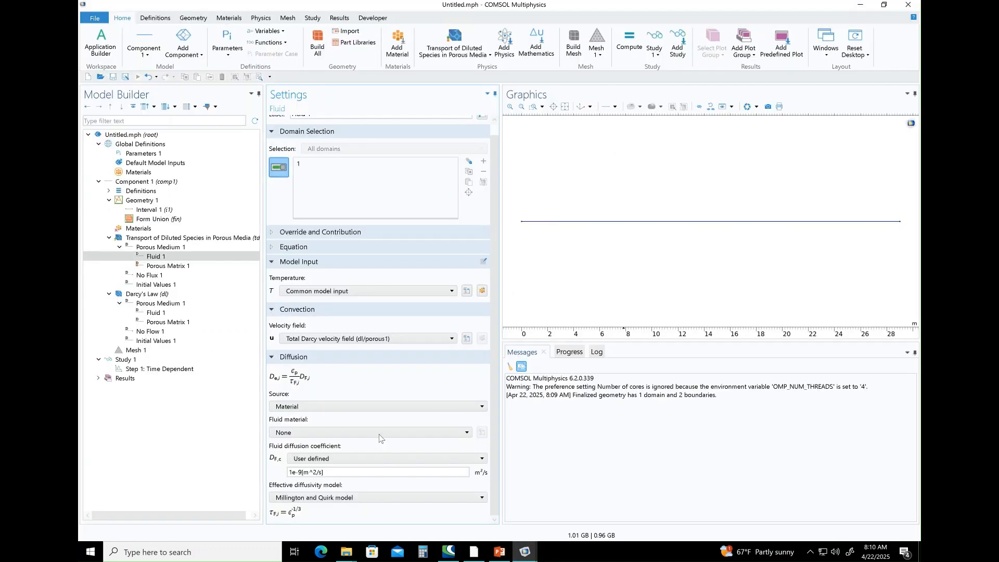
pyautogui.click(291, 472)
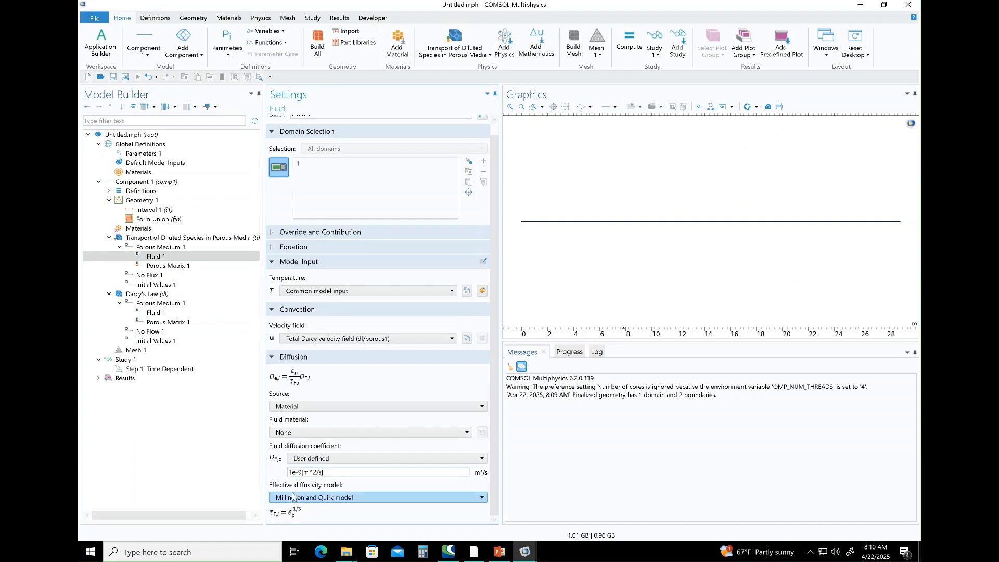
pyautogui.press('BackSpace')
pyautogui.write('6')
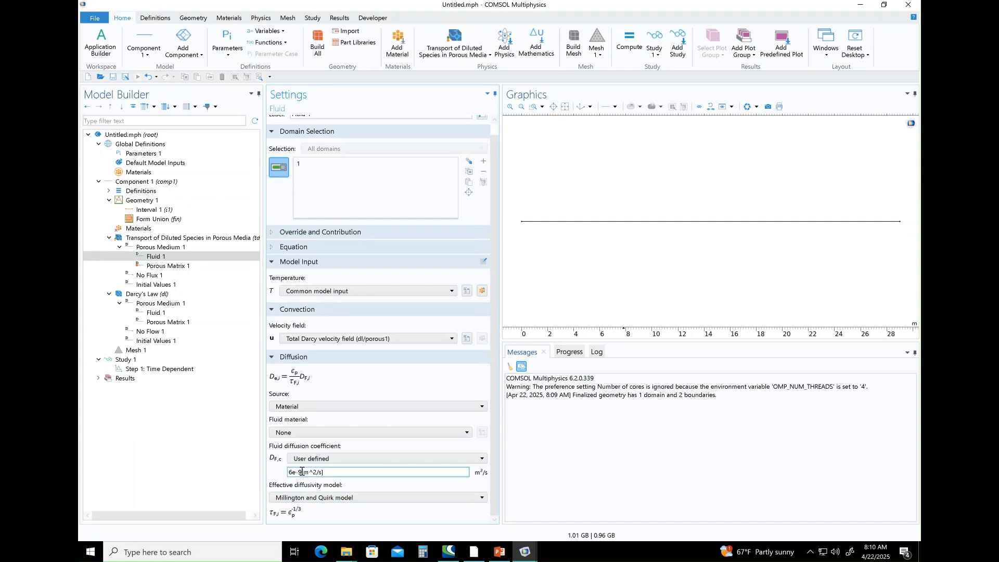
pyautogui.click(302, 472)
pyautogui.press('BackSpace')
pyautogui.write('10')
pyautogui.click(628, 481)
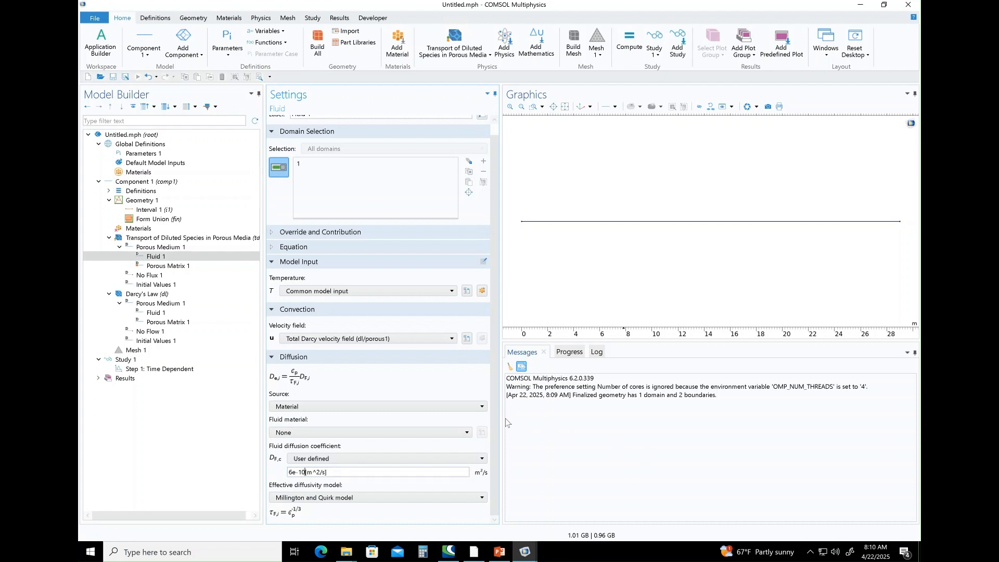
pyautogui.click(366, 498)
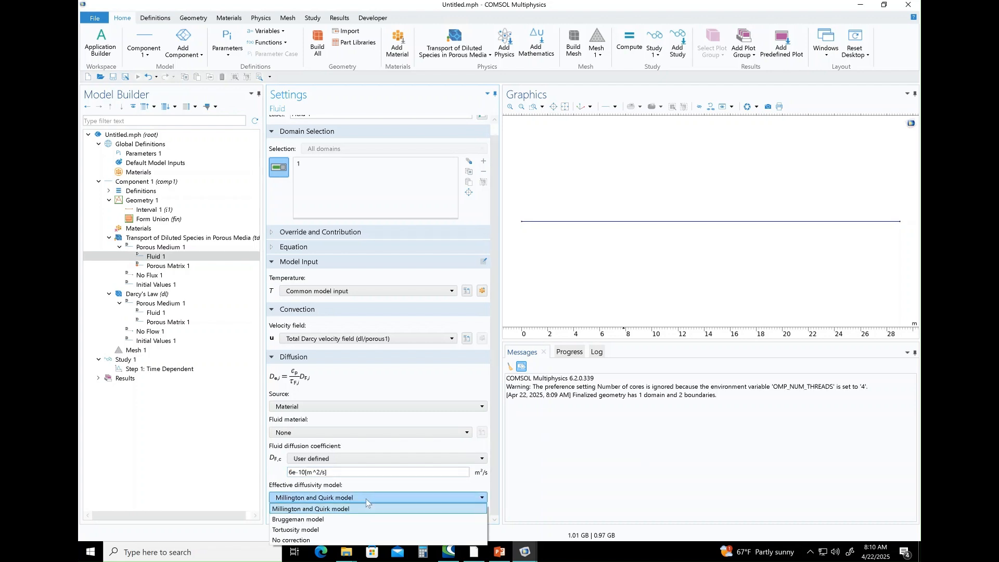
pyautogui.click(311, 540)
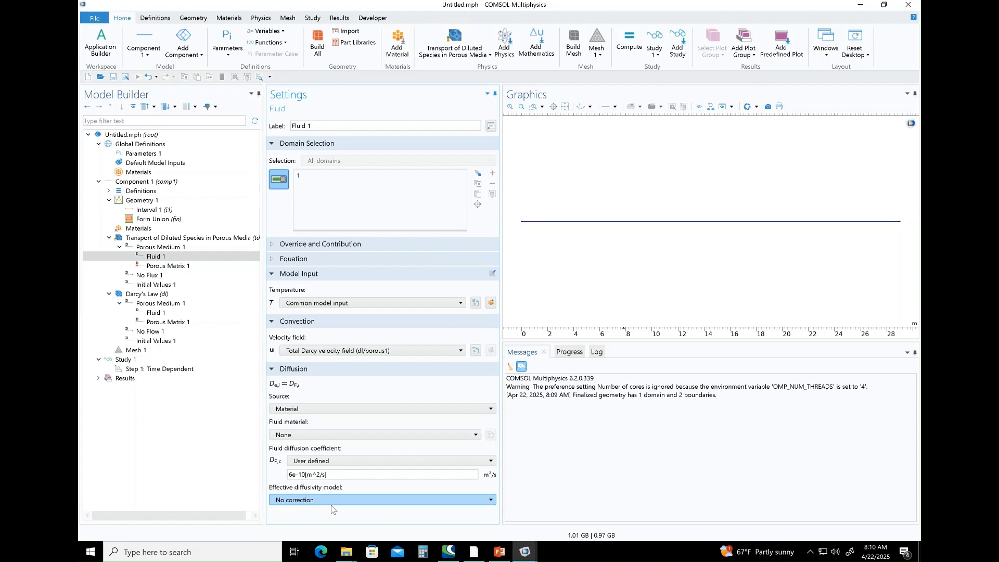
# Set the porosity of the species transport Porous Matrix 1 node to a user-defined 0.3.
pyautogui.click(189, 268)
pyautogui.click(314, 304)
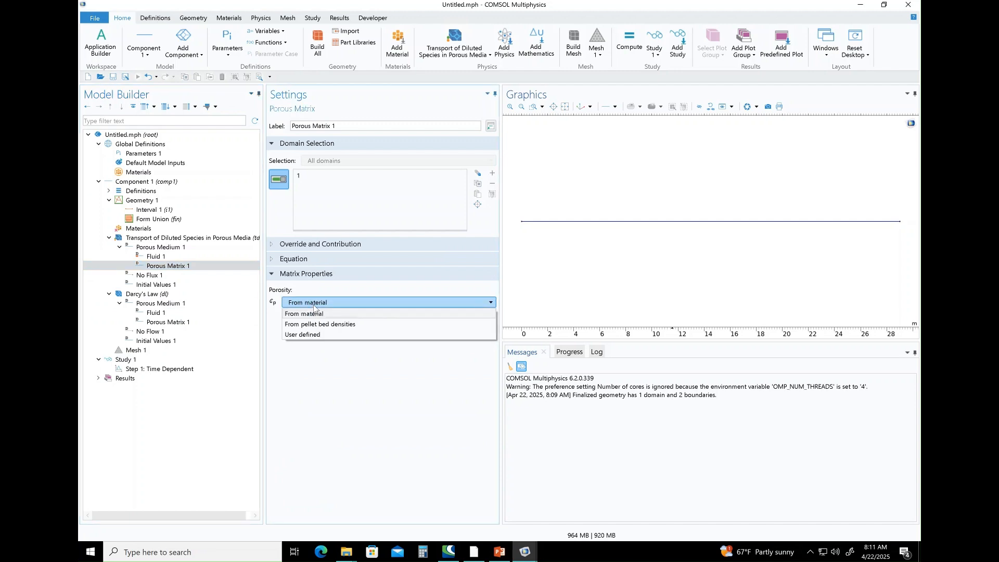
pyautogui.click(316, 335)
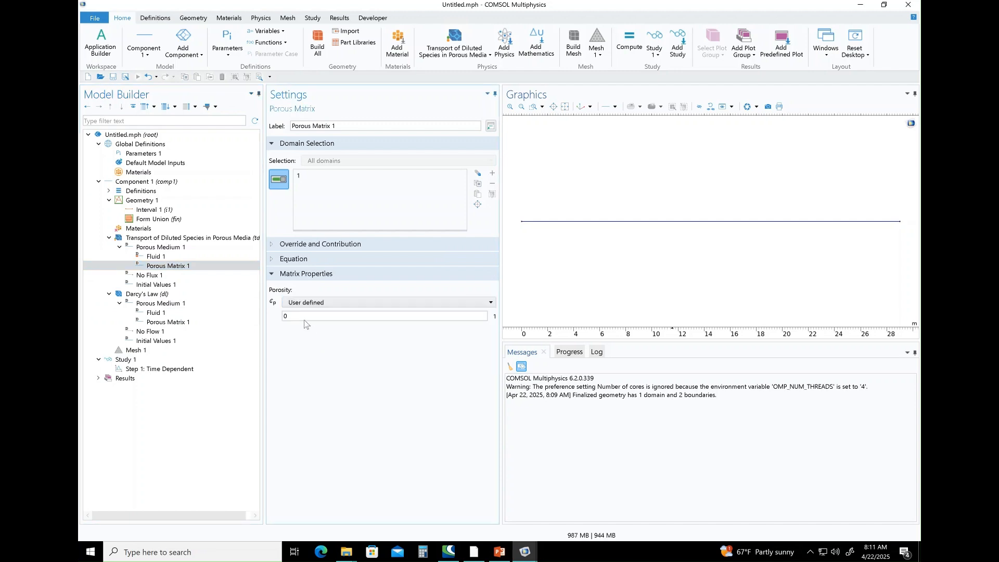
pyautogui.click(305, 317)
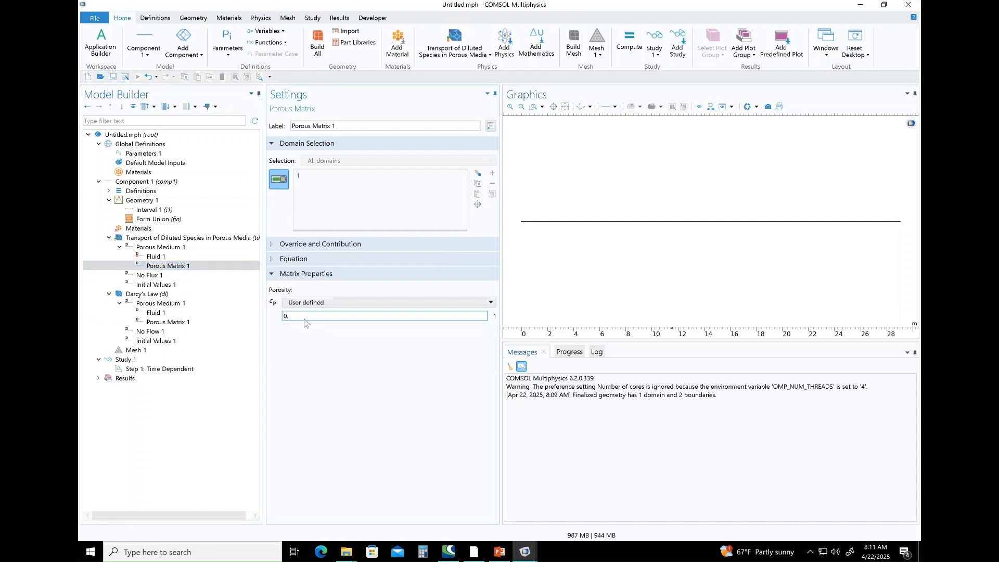
# Add a Dispersion node to the species transport Porous Medium 1, specified per species, with the mechanical dispersion from the PowerPoint slide, 8.84e-8 m^2/s.
pyautogui.click(173, 248)
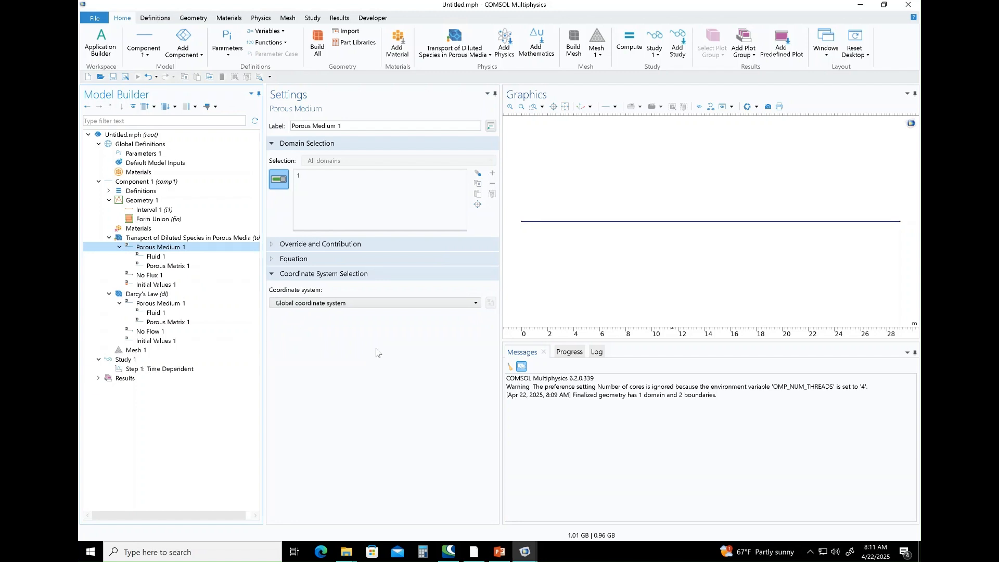
pyautogui.rightClick(201, 249)
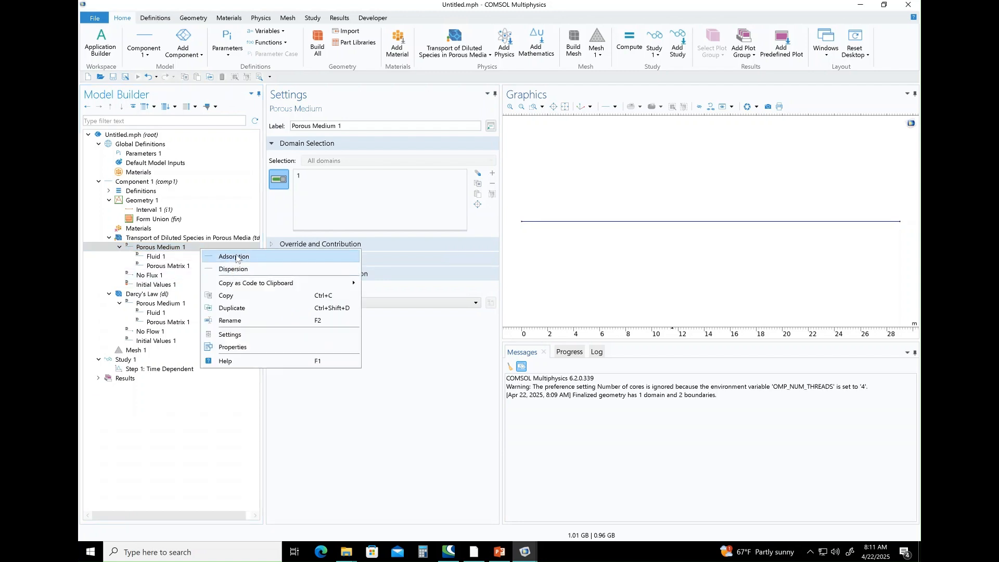
pyautogui.click(238, 269)
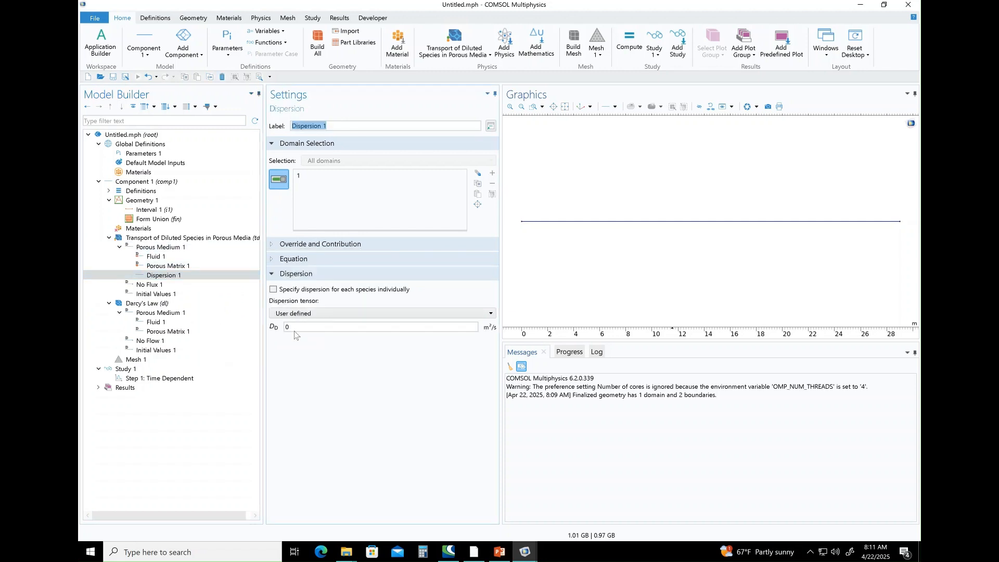
pyautogui.click(274, 290)
pyautogui.click(499, 552)
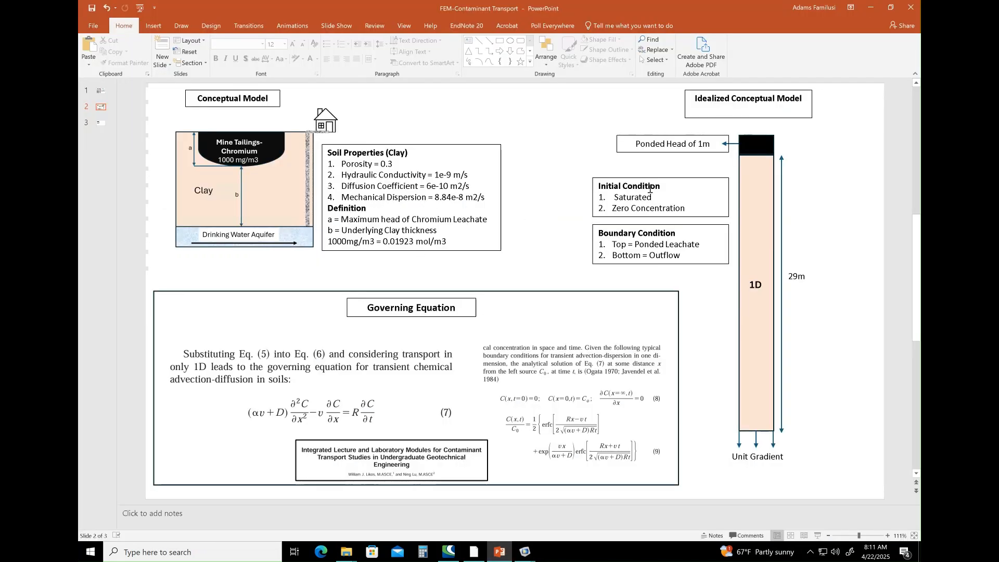
pyautogui.click(872, 11)
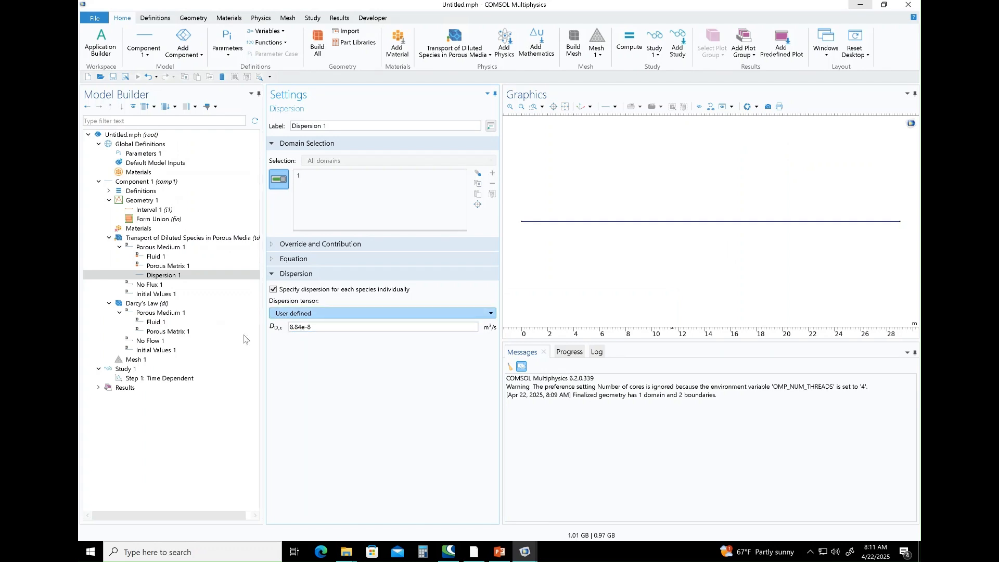
# Add a Concentration boundary condition to the species transport with species c enabled, and switch to the PowerPoint slide with the leachate concentration.
pyautogui.click(156, 285)
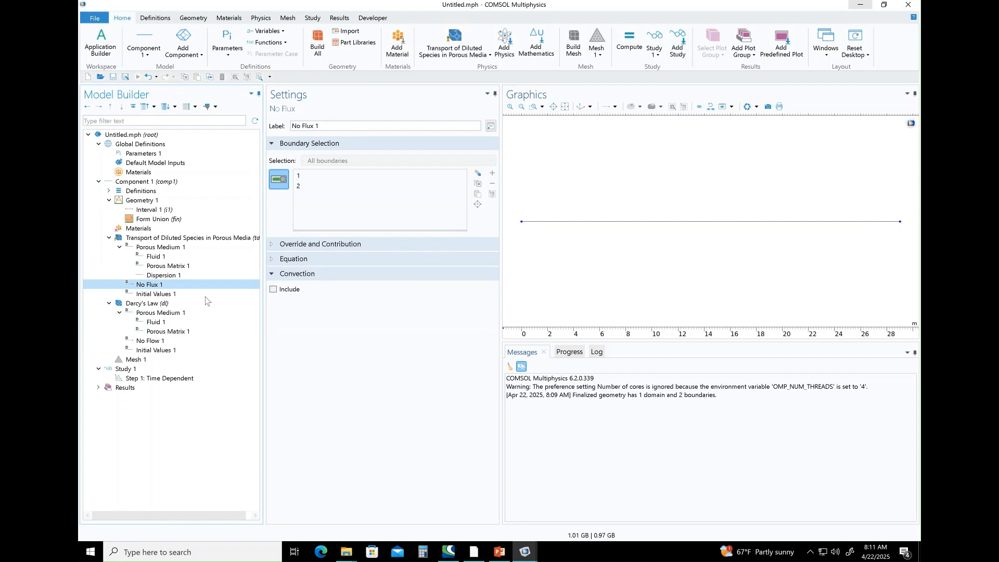
pyautogui.rightClick(148, 238)
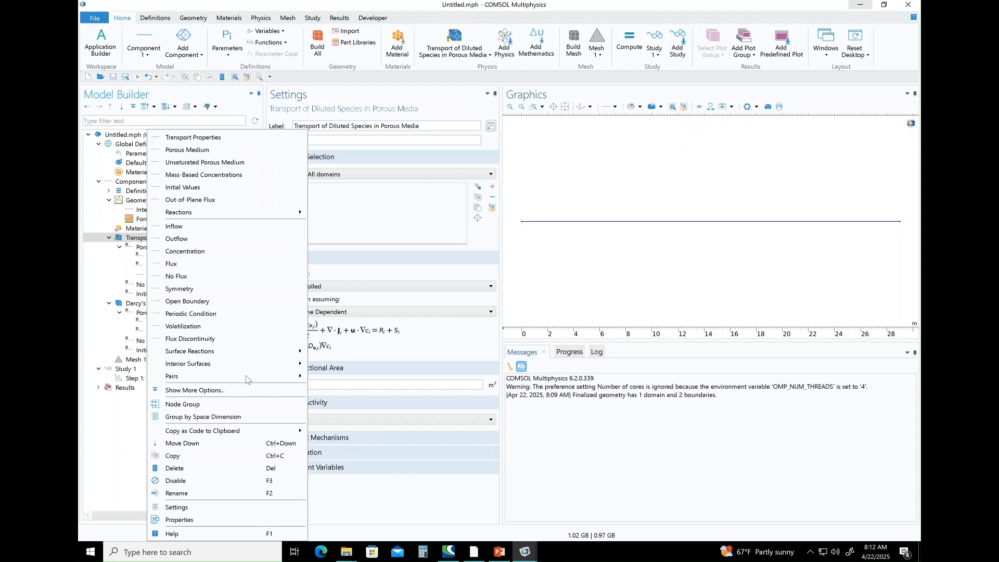
pyautogui.click(192, 252)
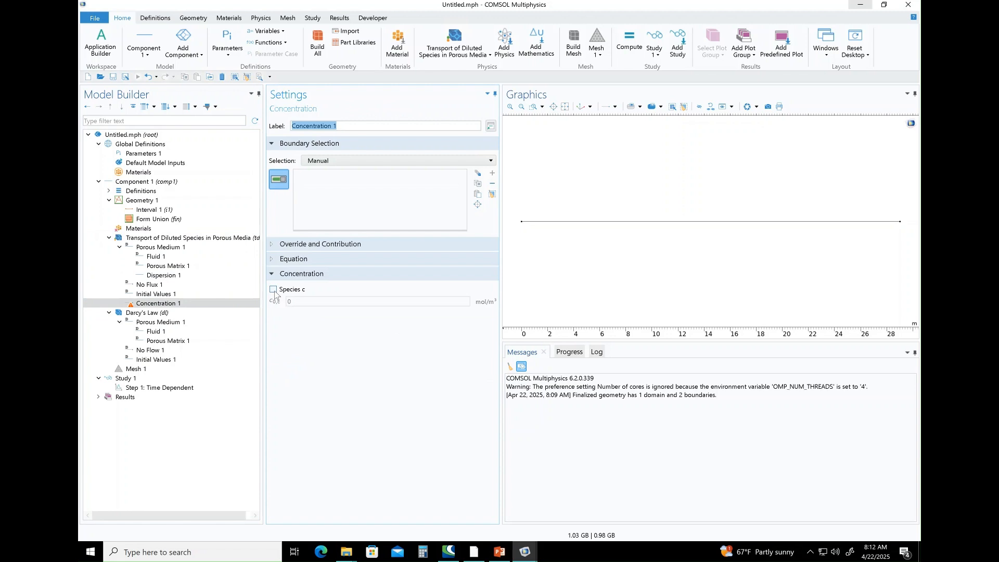
pyautogui.click(273, 289)
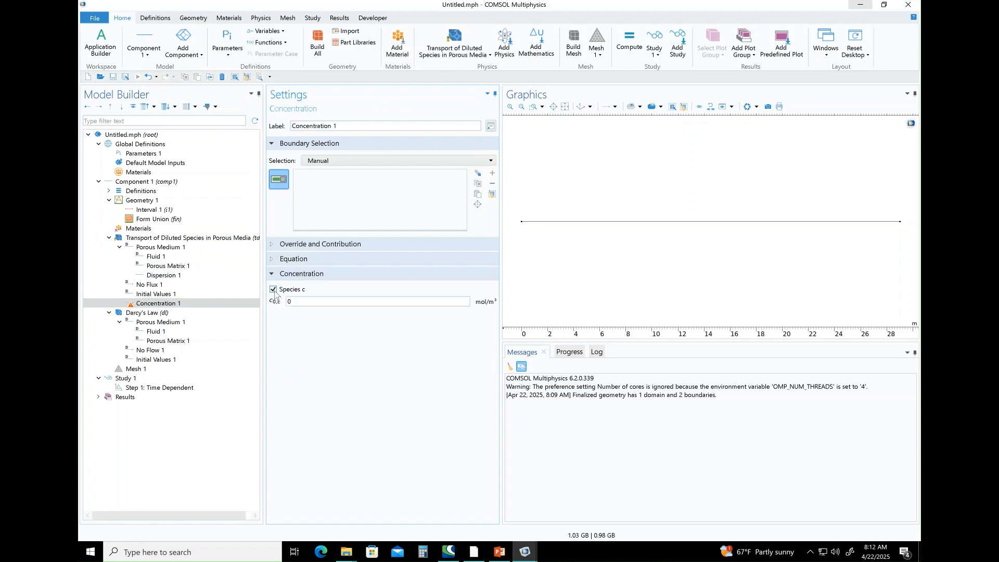
pyautogui.click(501, 553)
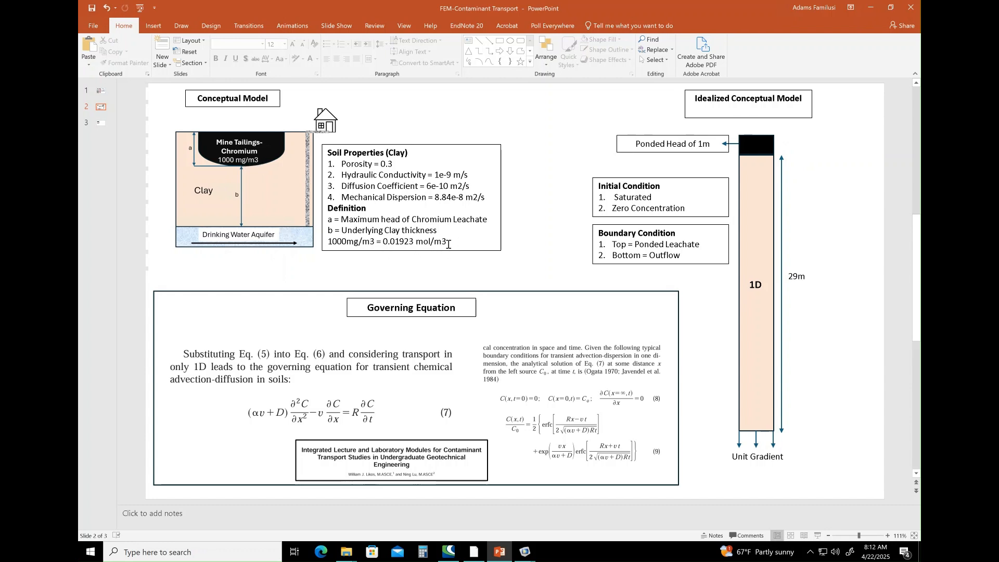
pyautogui.doubleClick(385, 242)
pyautogui.moveTo(385, 242); pyautogui.dragTo(403, 242)
pyautogui.click(396, 245)
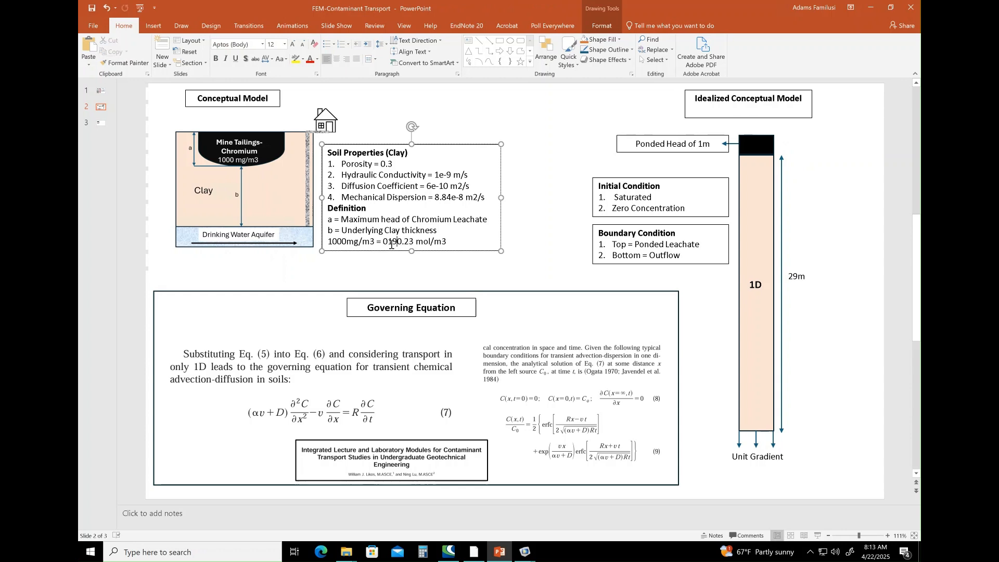
pyautogui.hotkey('ctrl', 'z')
# Copy 0.01923 from the slide into Concentration 1 in COMSOL as species c's value in mol/m^3, and assign the condition to the column's 0 m end.
pyautogui.moveTo(384, 243); pyautogui.dragTo(414, 242)
pyautogui.hotkey('ctrl', 'c')
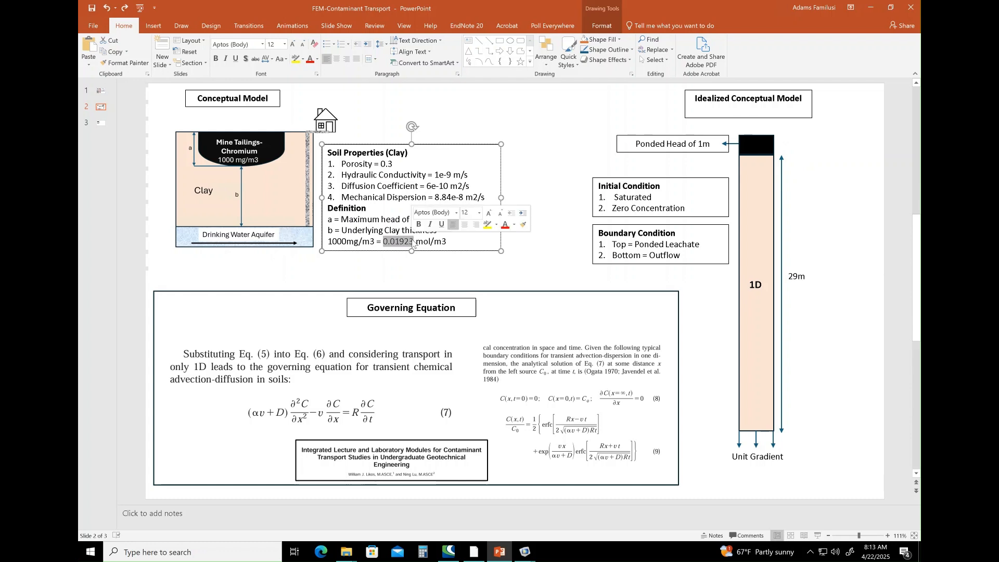
pyautogui.moveTo(525, 552)
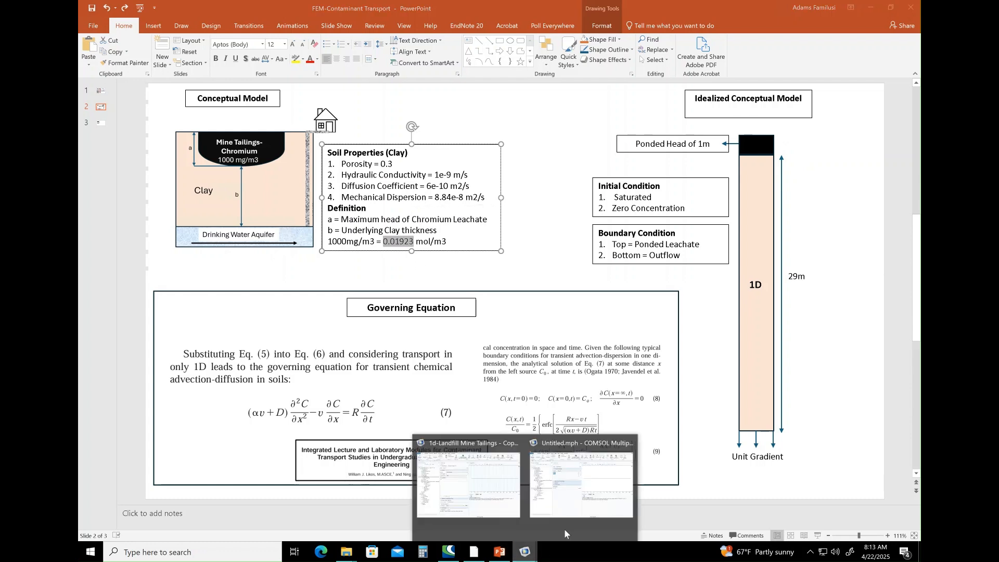
pyautogui.click(583, 489)
pyautogui.doubleClick(288, 302)
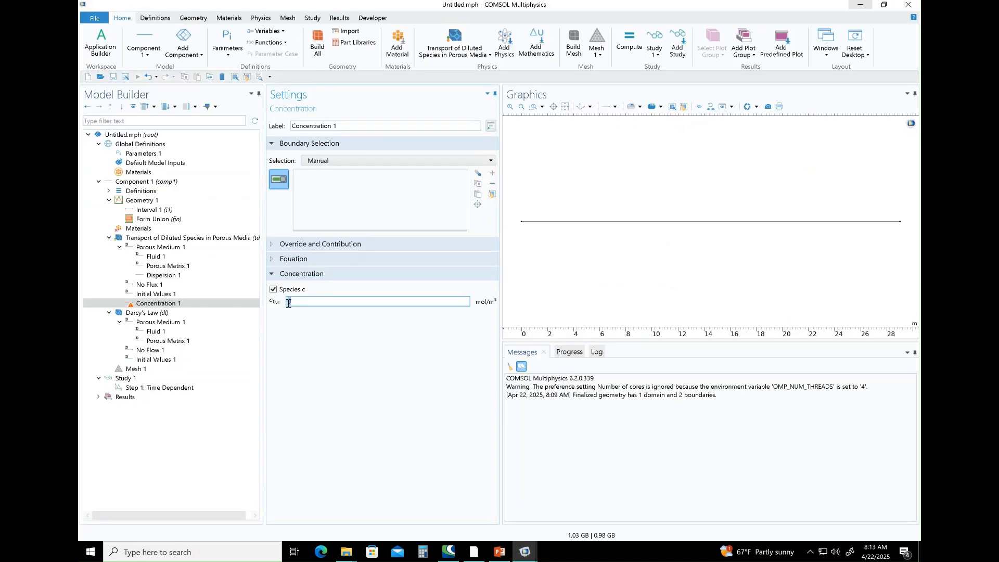
pyautogui.hotkey('ctrl', 'v')
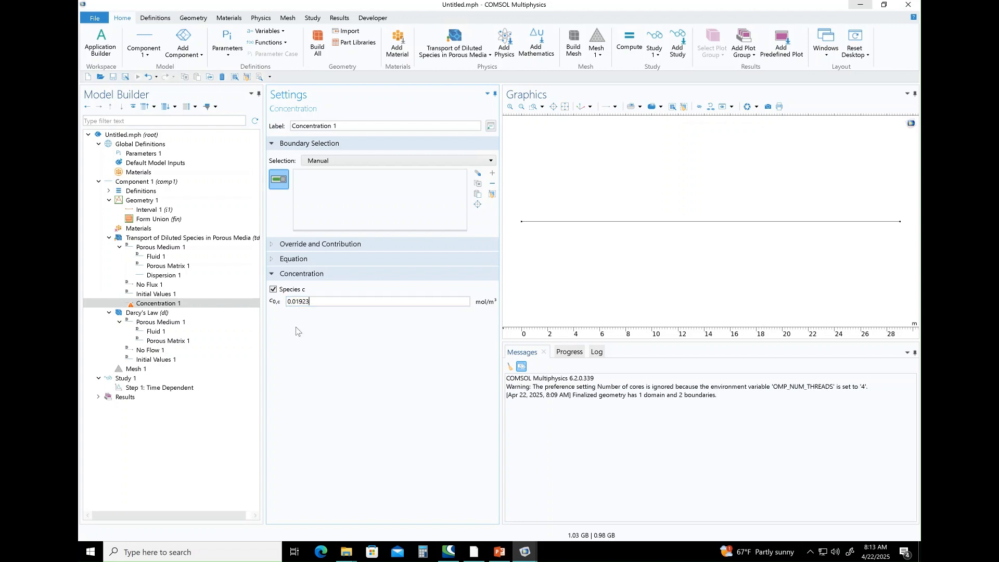
pyautogui.click(522, 223)
# Add an Outflow condition at the column's 29 m end and check the initial species concentration.
pyautogui.rightClick(167, 239)
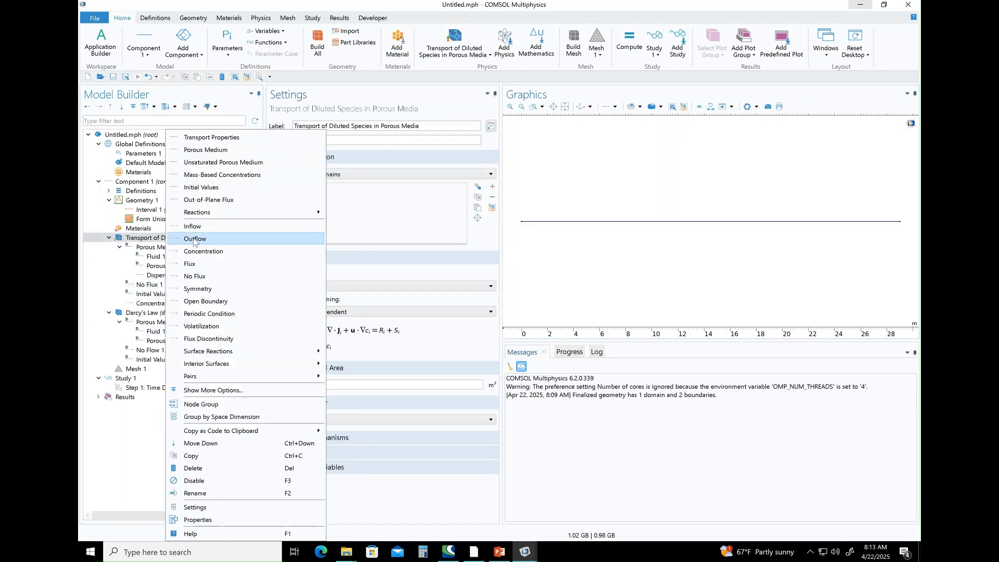
pyautogui.click(195, 239)
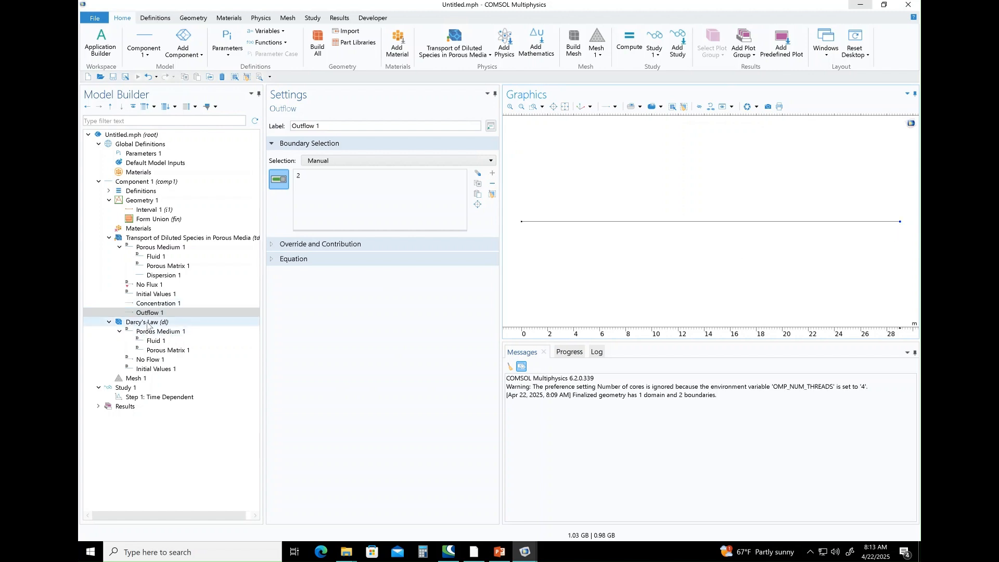
pyautogui.click(156, 294)
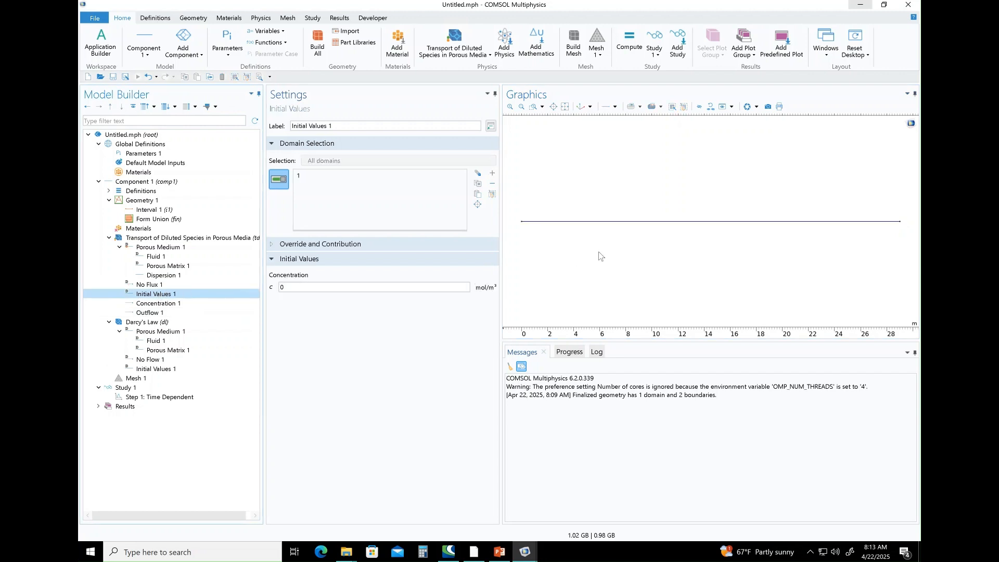
pyautogui.click(295, 287)
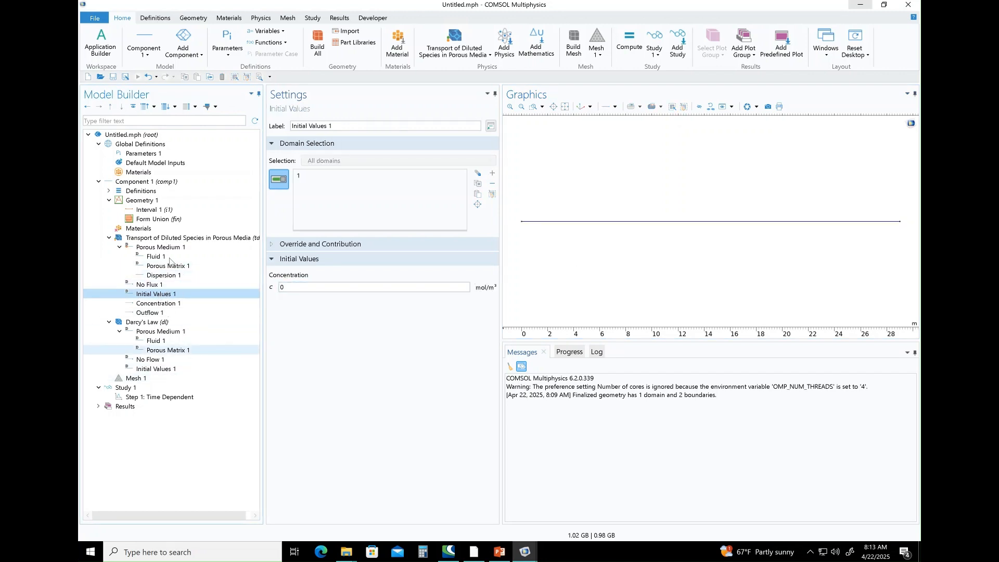
# Include gravity in Darcy's Law and review its Porous Medium 1 storage model options, keeping From density and porosity.
pyautogui.click(148, 322)
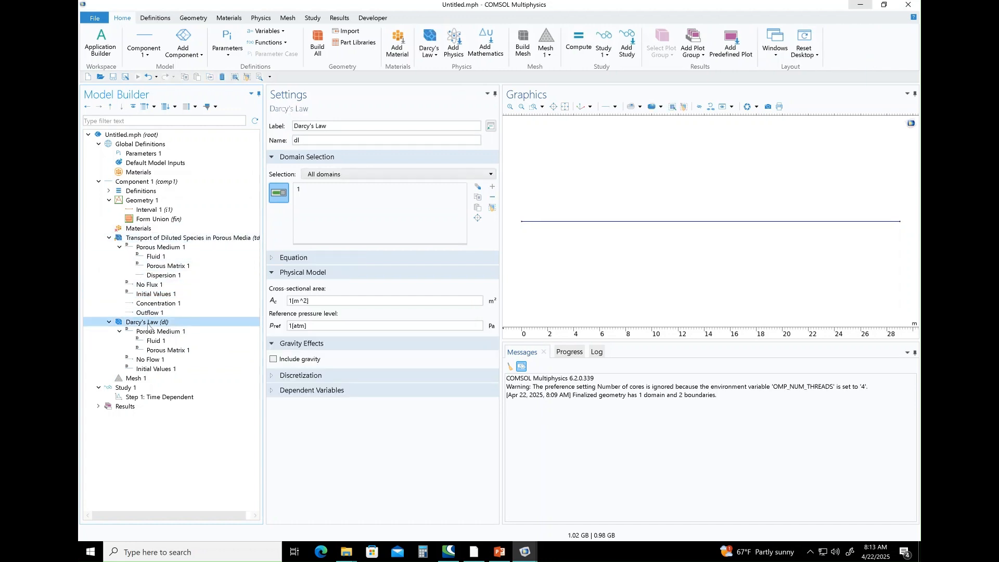
pyautogui.click(273, 359)
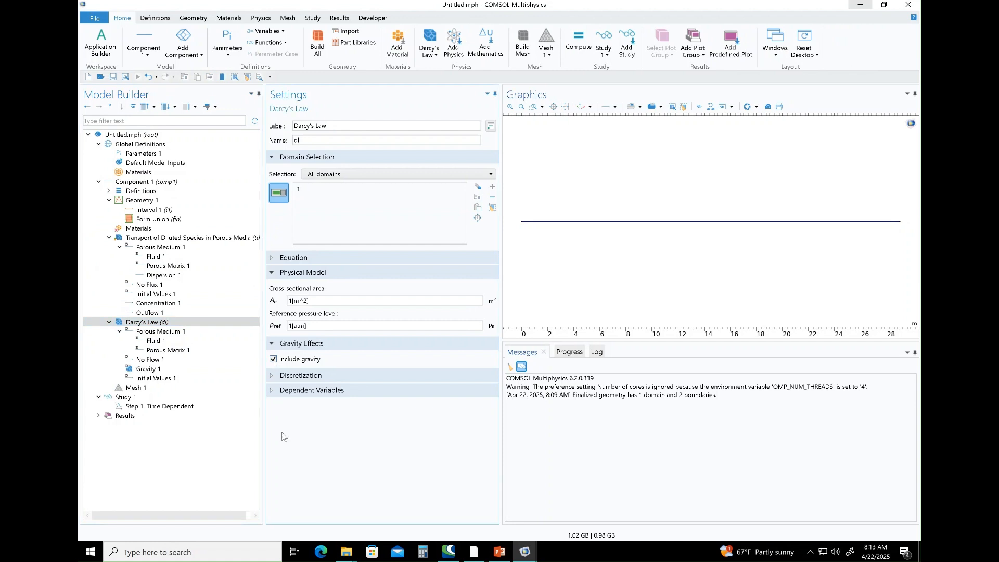
pyautogui.click(276, 344)
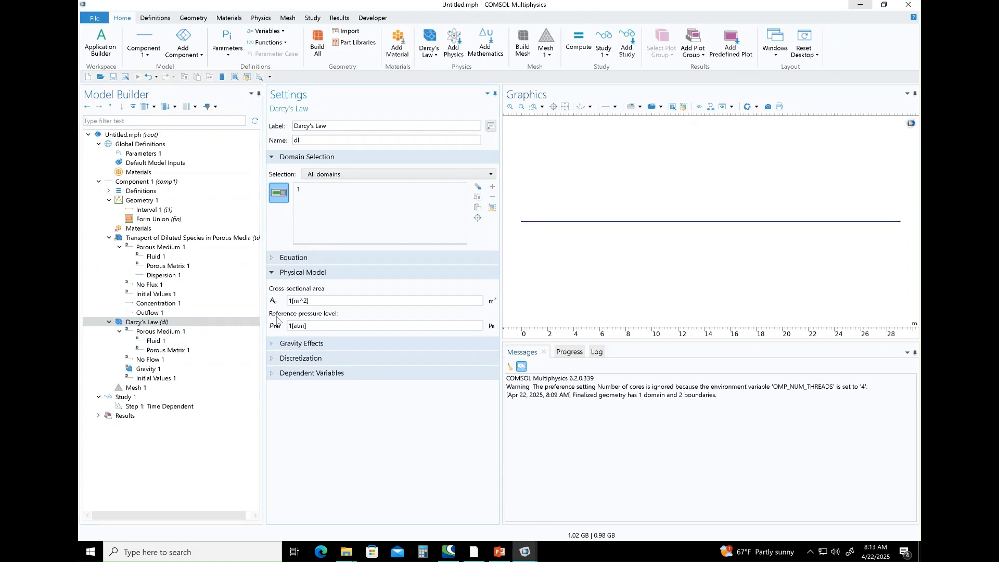
pyautogui.click(280, 273)
pyautogui.click(169, 332)
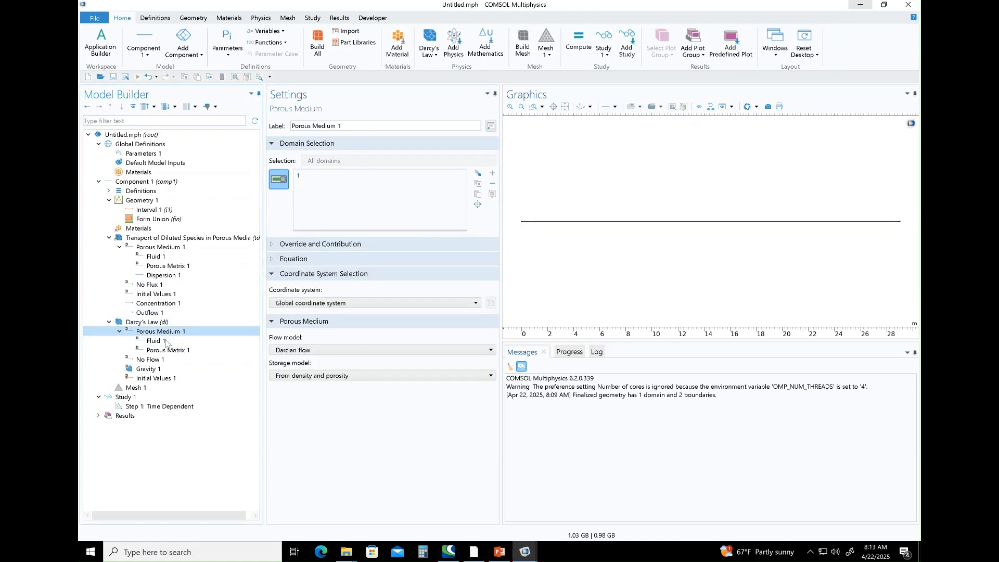
pyautogui.click(166, 341)
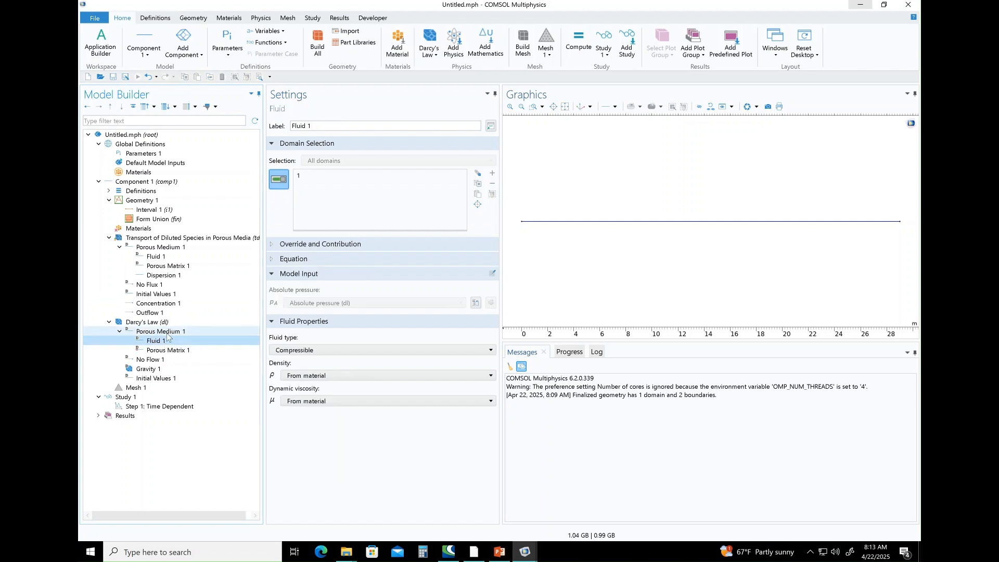
pyautogui.click(166, 332)
pyautogui.click(320, 375)
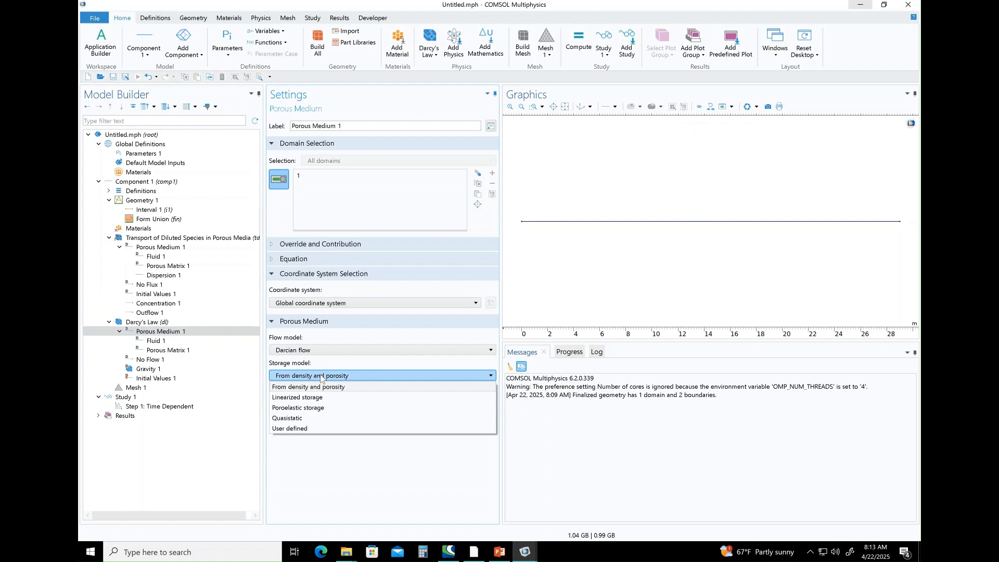
pyautogui.click(320, 376)
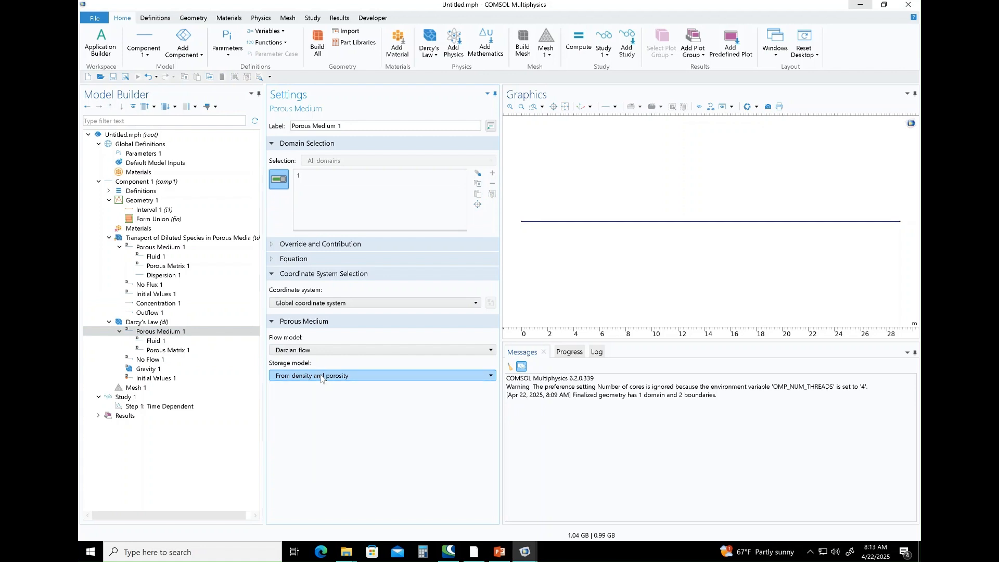
# Set the Darcy's Law Fluid 1 properties to user-defined, with density 1000 kg/m^3 and dynamic viscosity 1e-3 Pa*s.
pyautogui.click(168, 341)
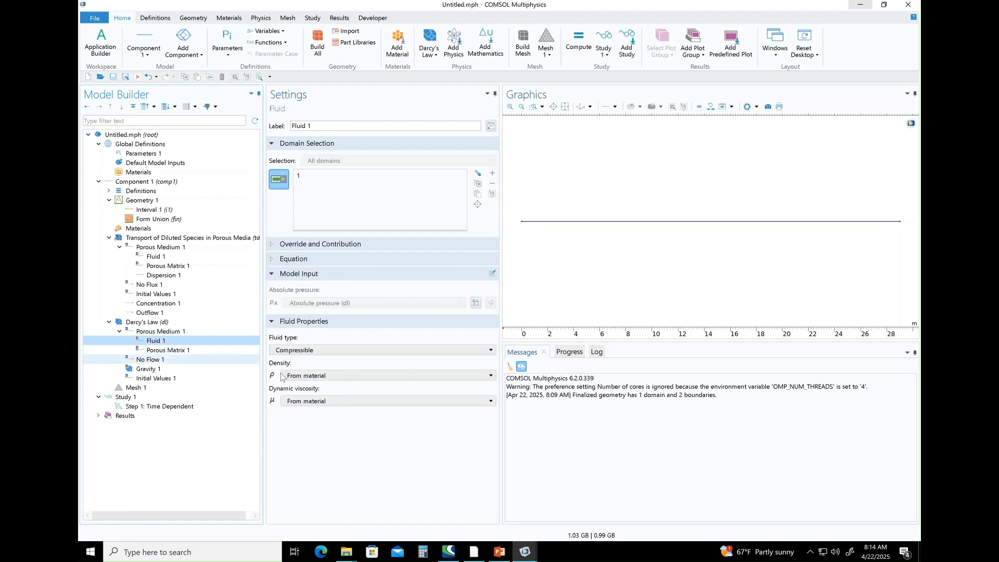
pyautogui.click(292, 375)
pyautogui.click(302, 376)
pyautogui.click(312, 375)
pyautogui.click(320, 398)
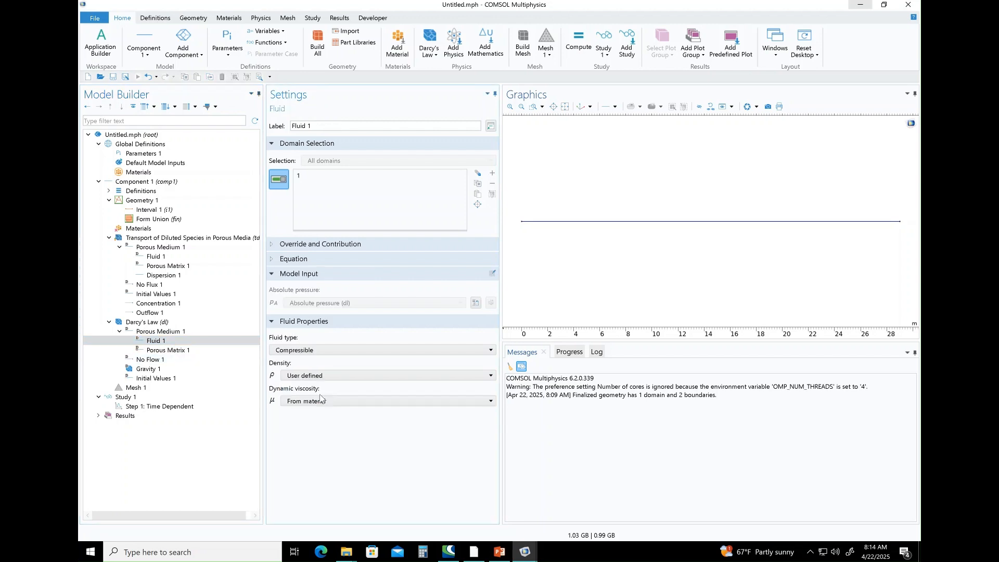
pyautogui.click(320, 415)
pyautogui.click(319, 438)
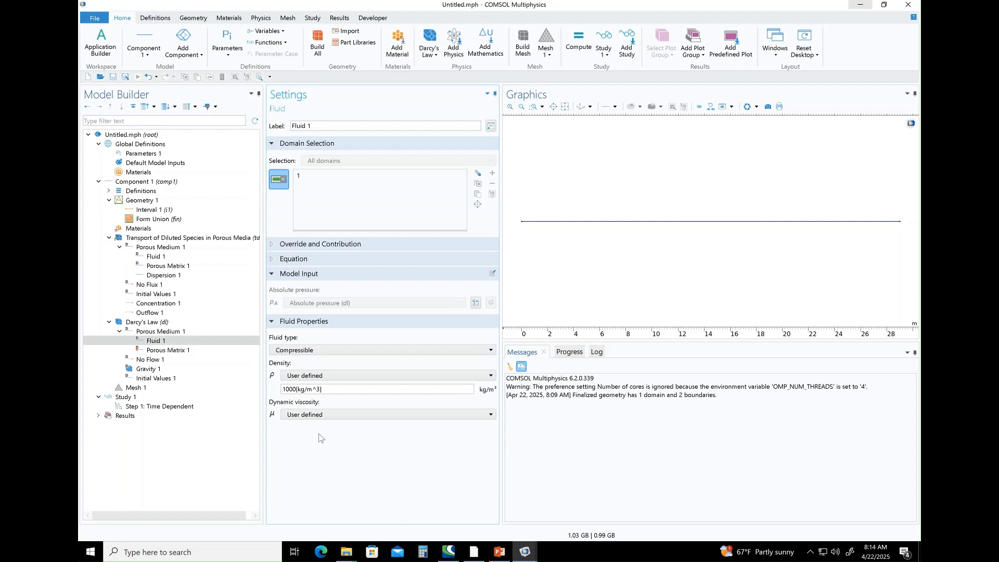
# Set the porosity of the Darcy's Law Porous Matrix 1 to user-defined with a value of 0.3.
pyautogui.click(173, 351)
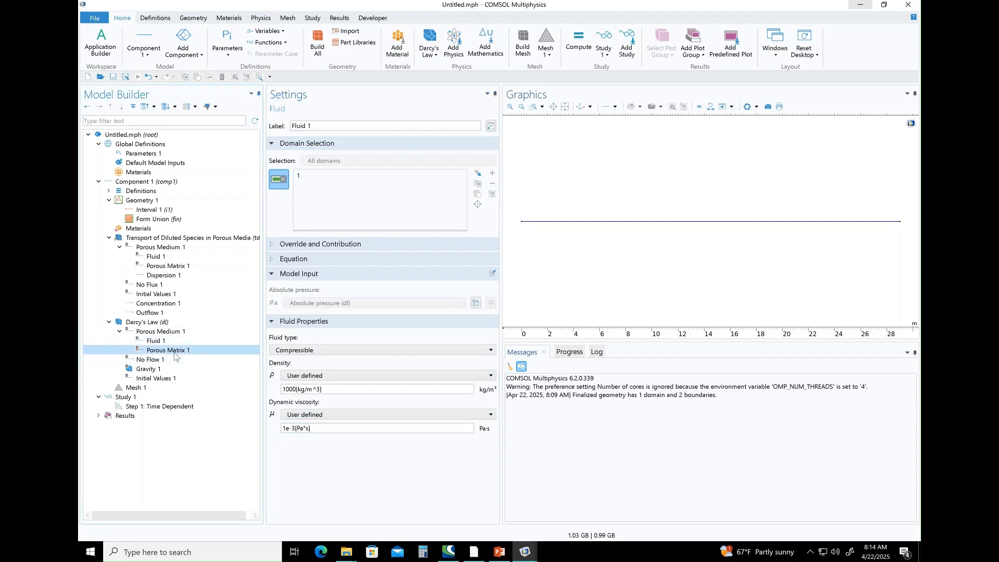
pyautogui.click(317, 317)
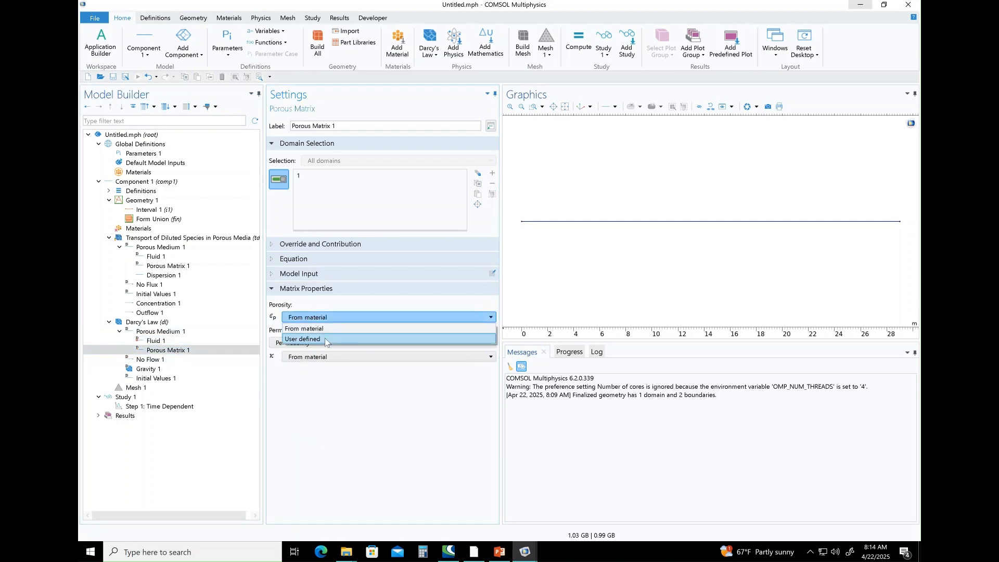
pyautogui.click(325, 339)
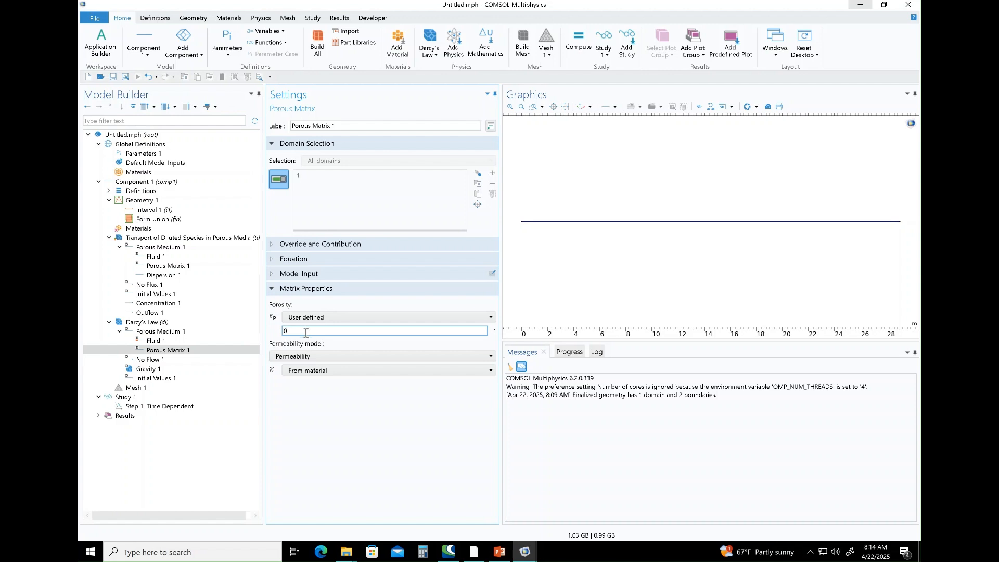
pyautogui.write('.3')
# Switch Porous Matrix 1 to the Hydraulic conductivity model, check the clay properties on the PowerPoint slide, and set K to 1e-9 m/s in COMSOL.
pyautogui.click(314, 357)
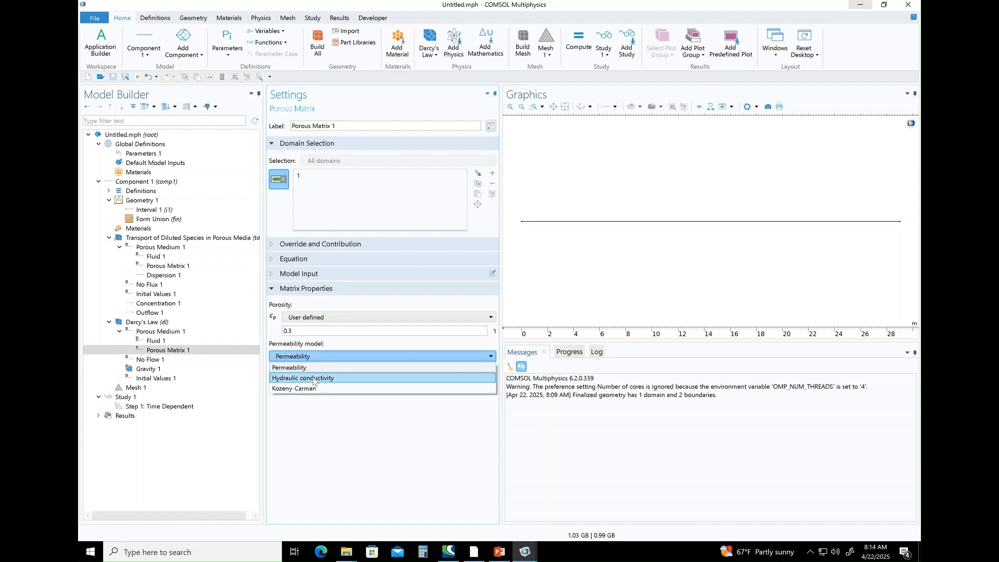
pyautogui.click(316, 373)
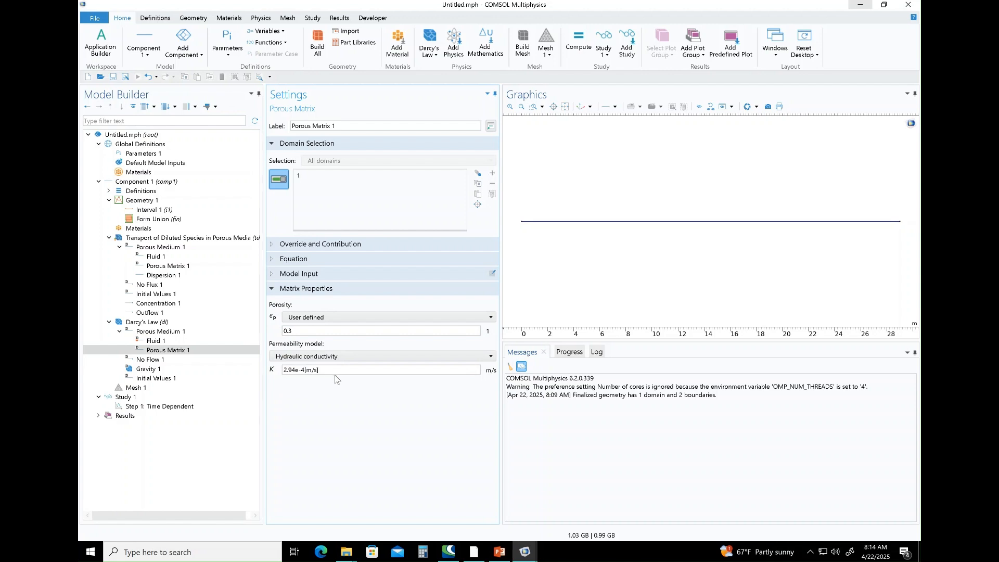
pyautogui.click(498, 552)
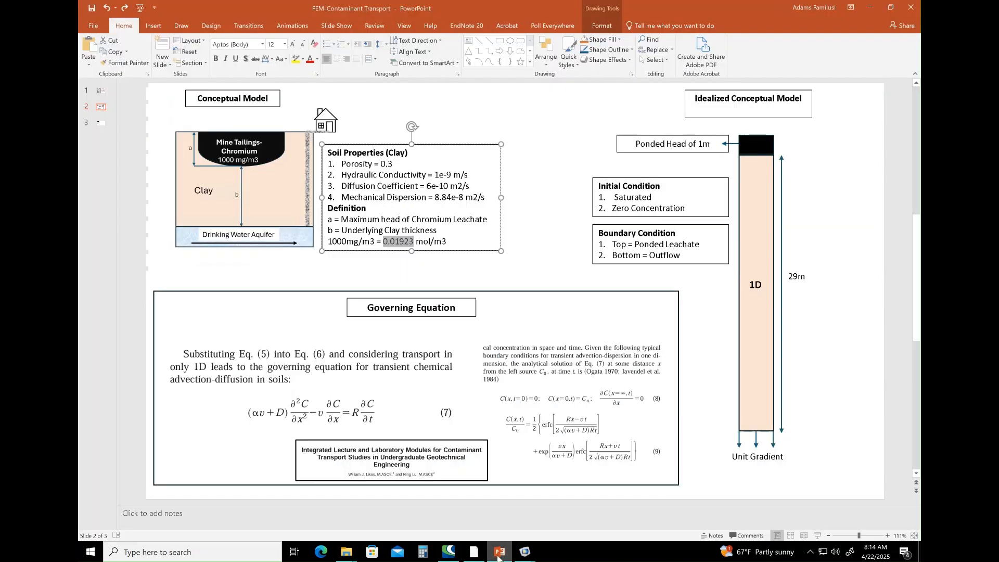
pyautogui.click(499, 553)
pyautogui.click(294, 371)
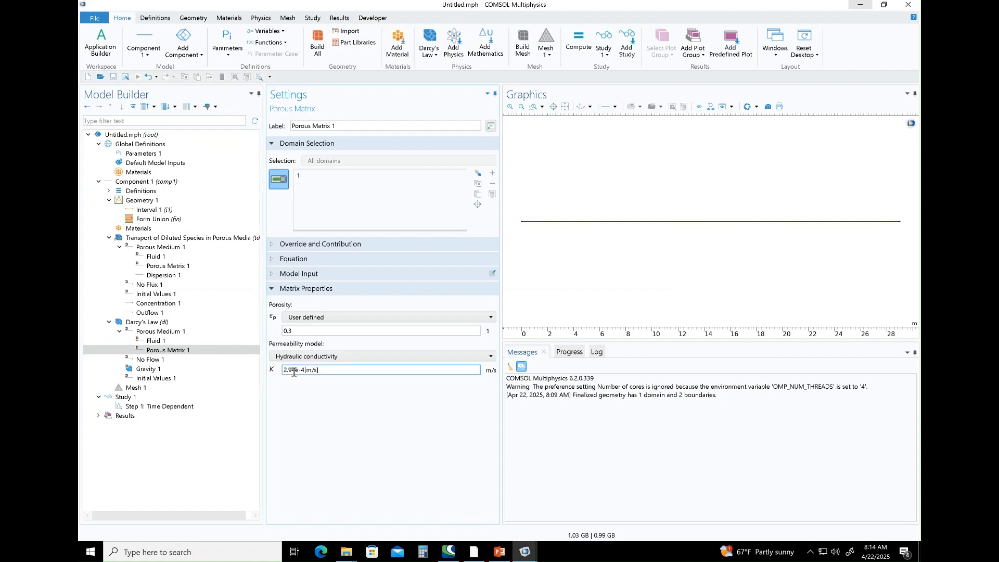
pyautogui.moveTo(294, 372); pyautogui.dragTo(285, 372)
pyautogui.write('1')
pyautogui.doubleClick(295, 370)
pyautogui.write('9')
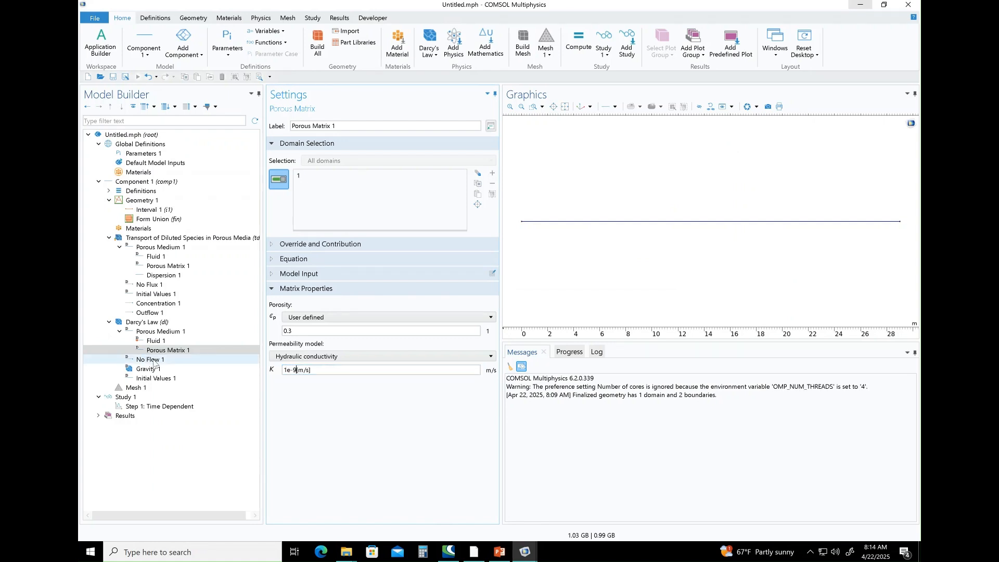
# Add a Pressure Head condition of 1 m to Darcy's Law at the column's 0 m end.
pyautogui.click(154, 361)
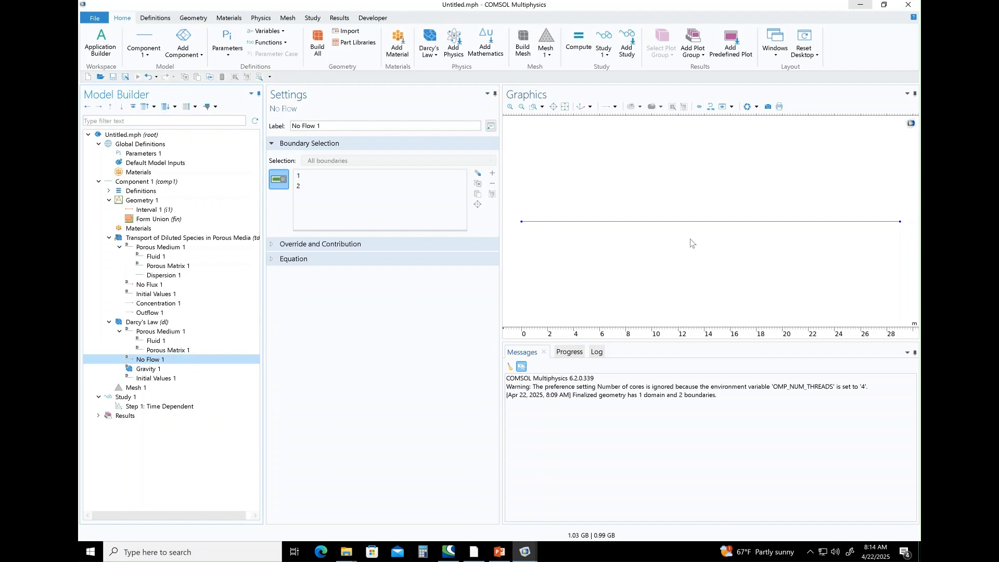
pyautogui.click(165, 324)
pyautogui.rightClick(165, 324)
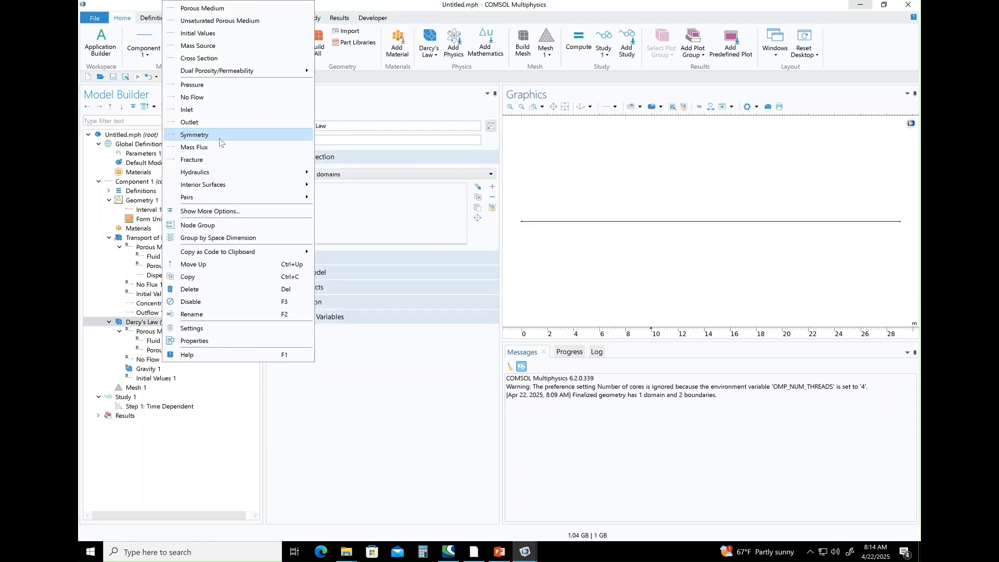
pyautogui.moveTo(222, 173)
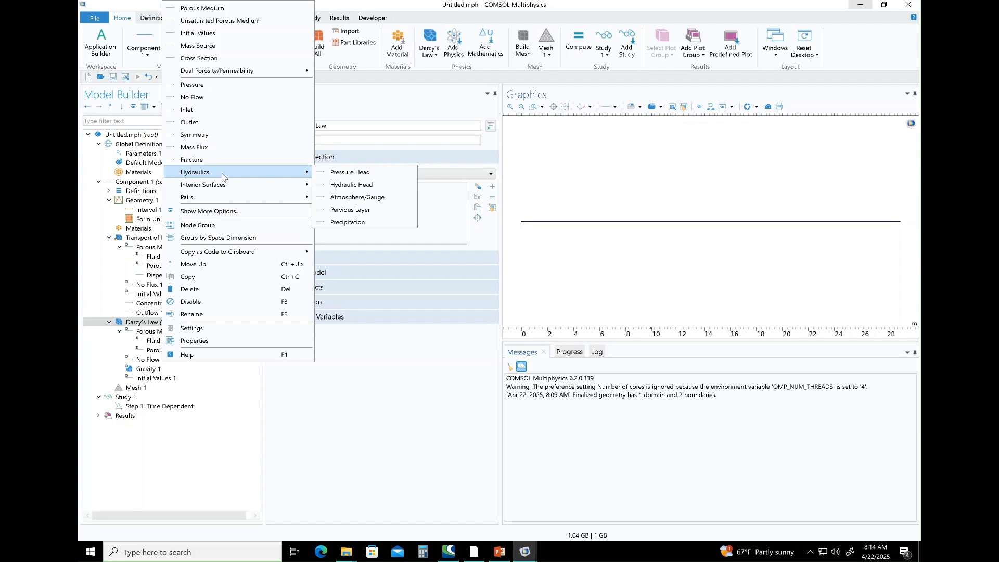
pyautogui.click(356, 173)
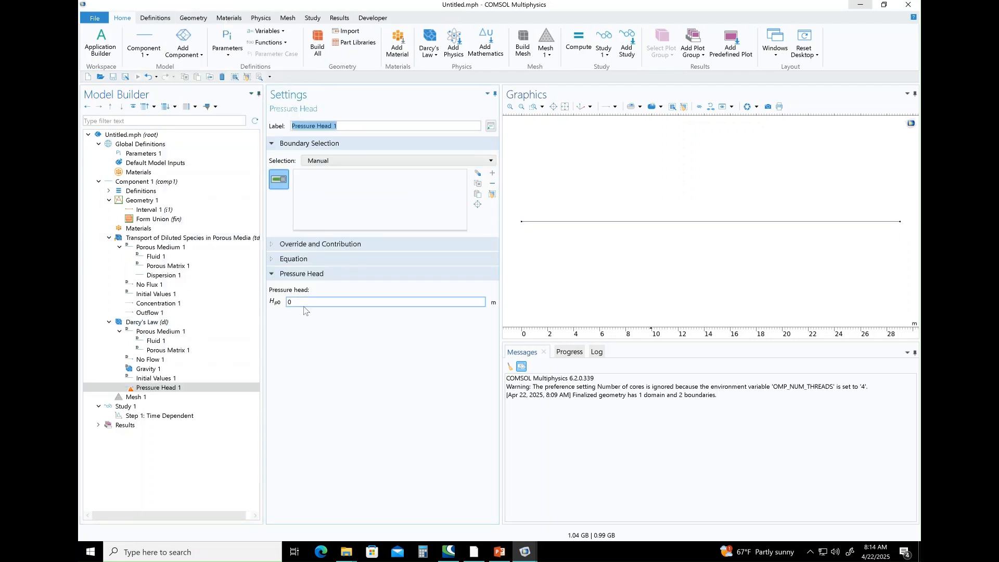
pyautogui.click(289, 302)
pyautogui.click(522, 221)
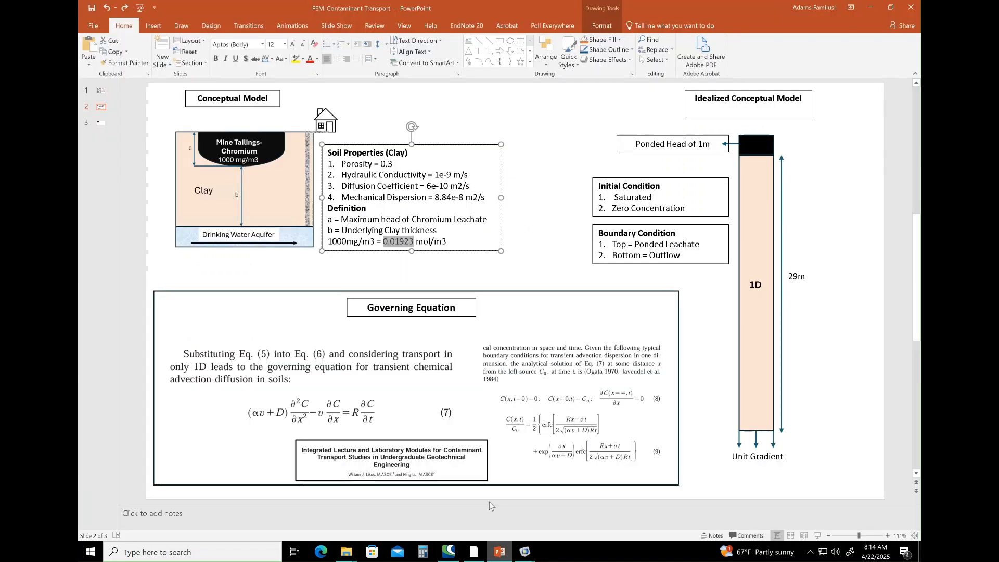
# Check the column's boundary conditions on the PowerPoint slide, and add a second Darcy's Law Pressure Head condition in COMSOL, keeping 0 m.
pyautogui.click(491, 555)
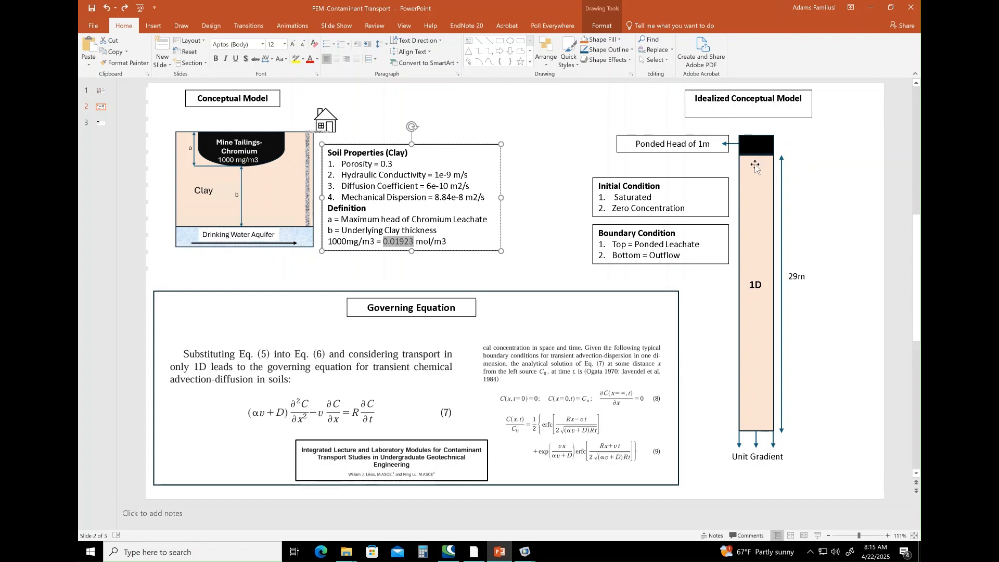
pyautogui.moveTo(528, 559)
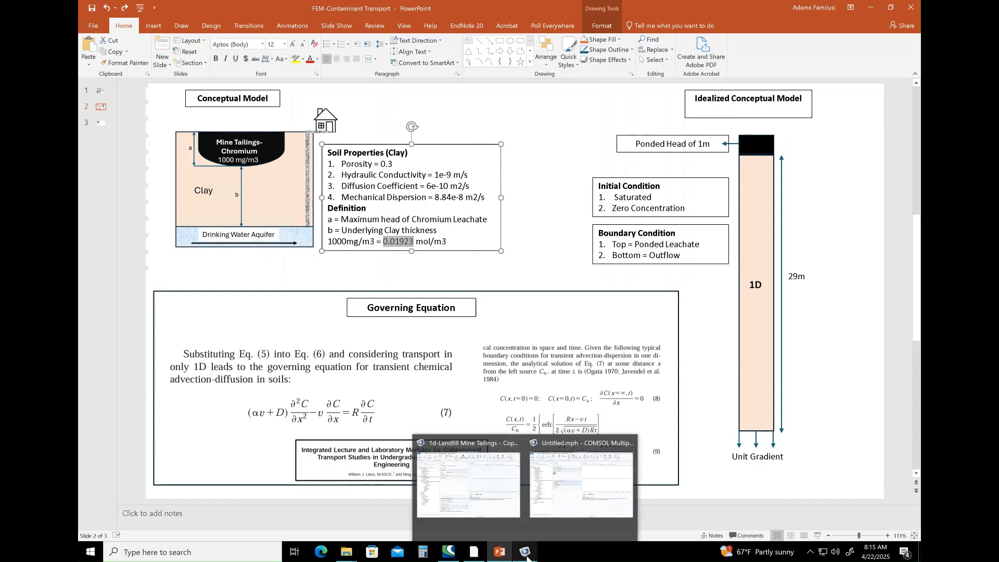
pyautogui.click(554, 499)
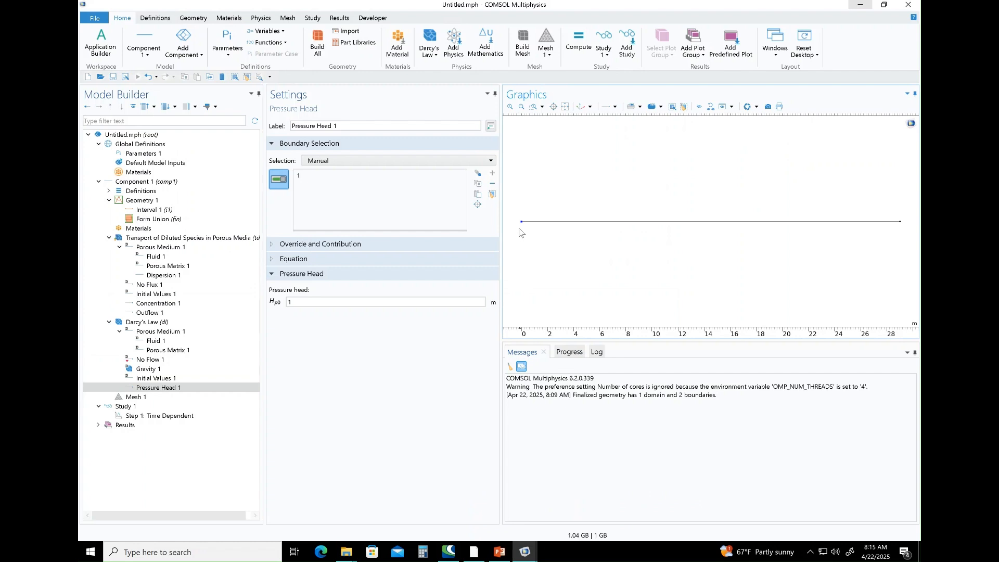
pyautogui.rightClick(148, 325)
pyautogui.moveTo(216, 172)
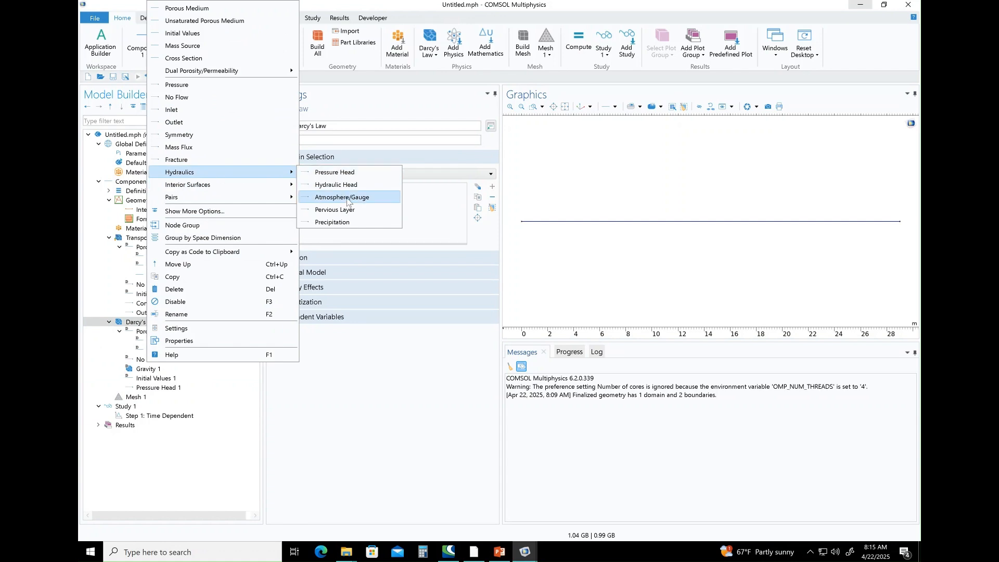
pyautogui.click(340, 175)
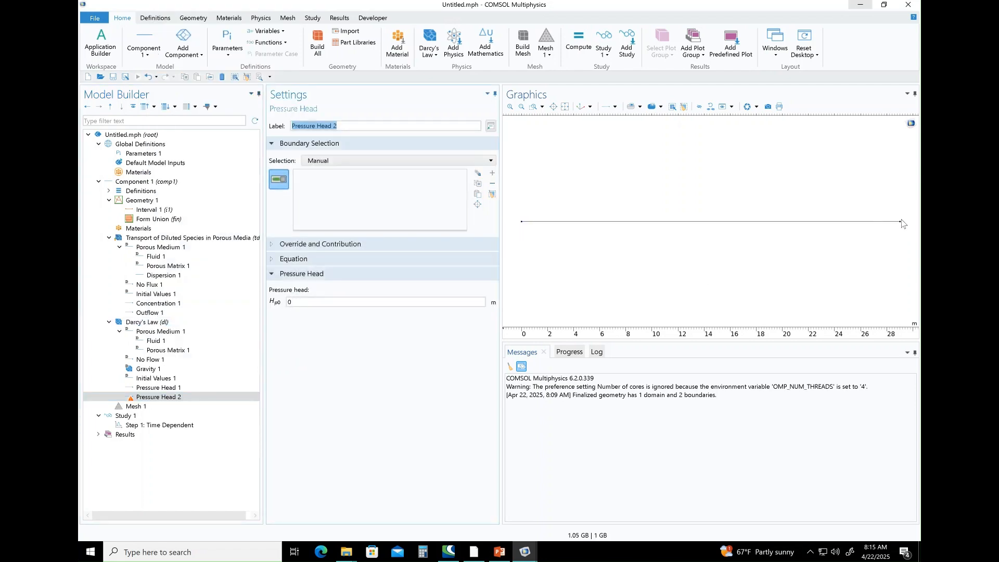
pyautogui.click(294, 302)
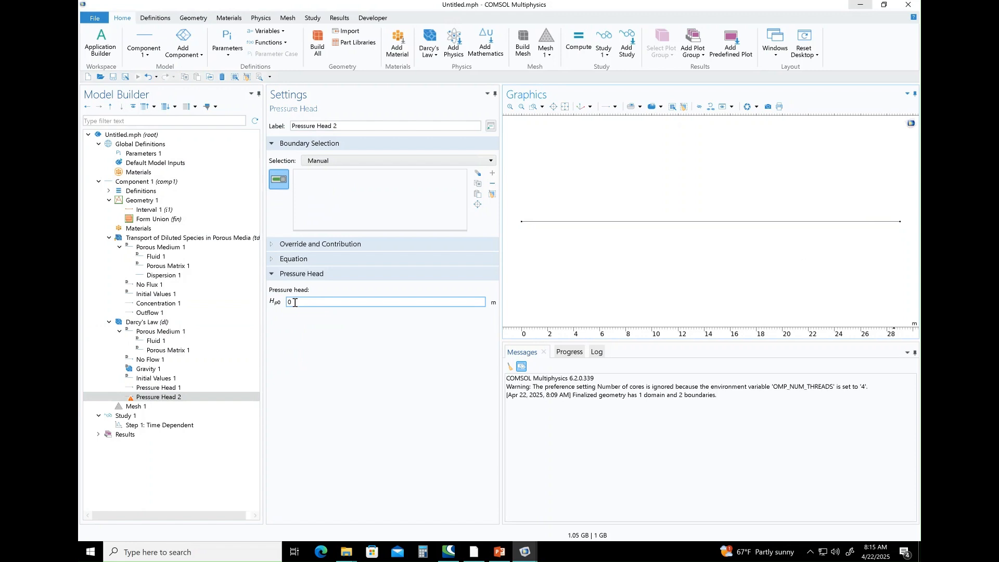
# Define the Darcy's Law initial values by pressure head, keeping 0 m, and assign Pressure Head 2 to the column's 29 m end.
pyautogui.click(195, 378)
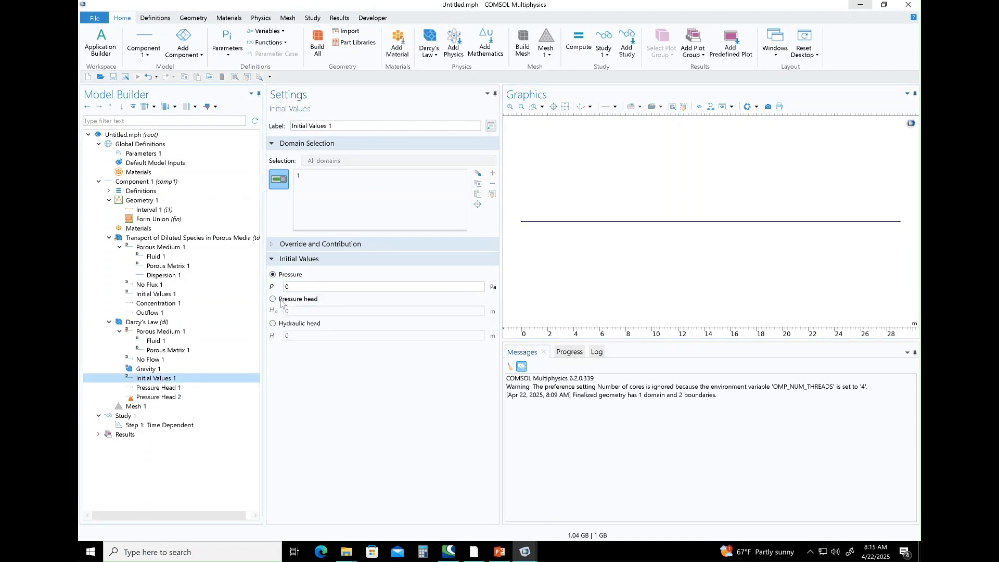
pyautogui.click(273, 300)
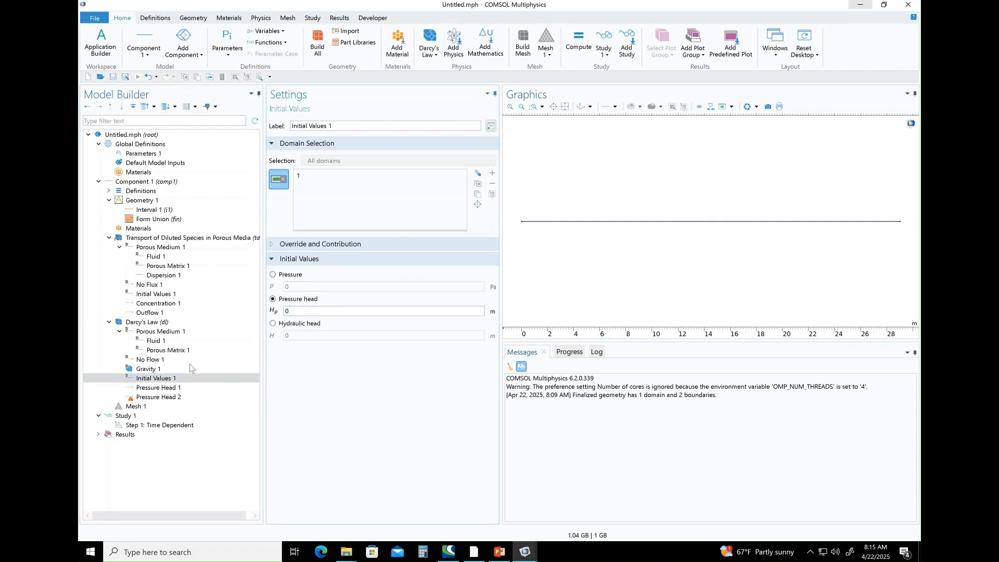
pyautogui.click(171, 398)
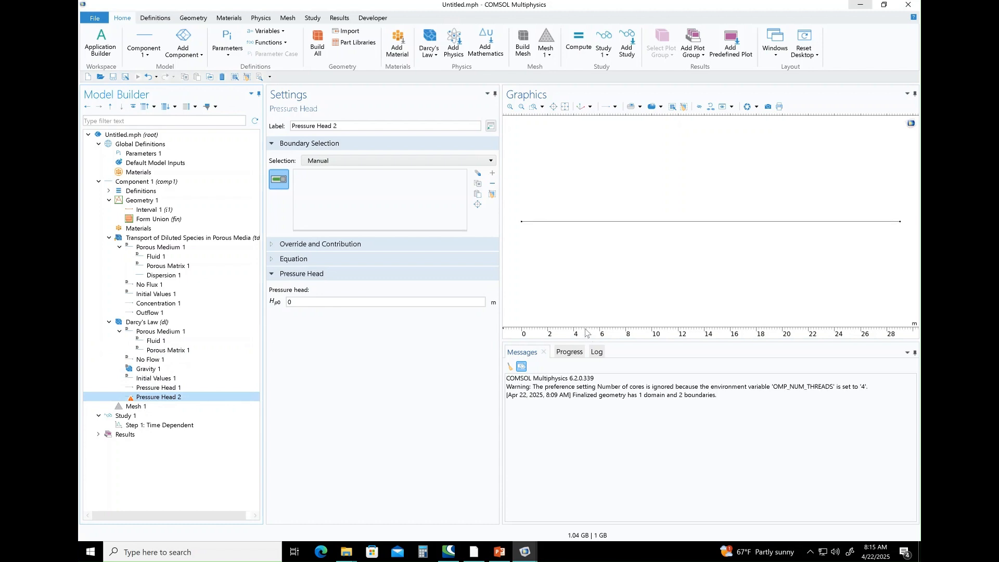
pyautogui.click(900, 222)
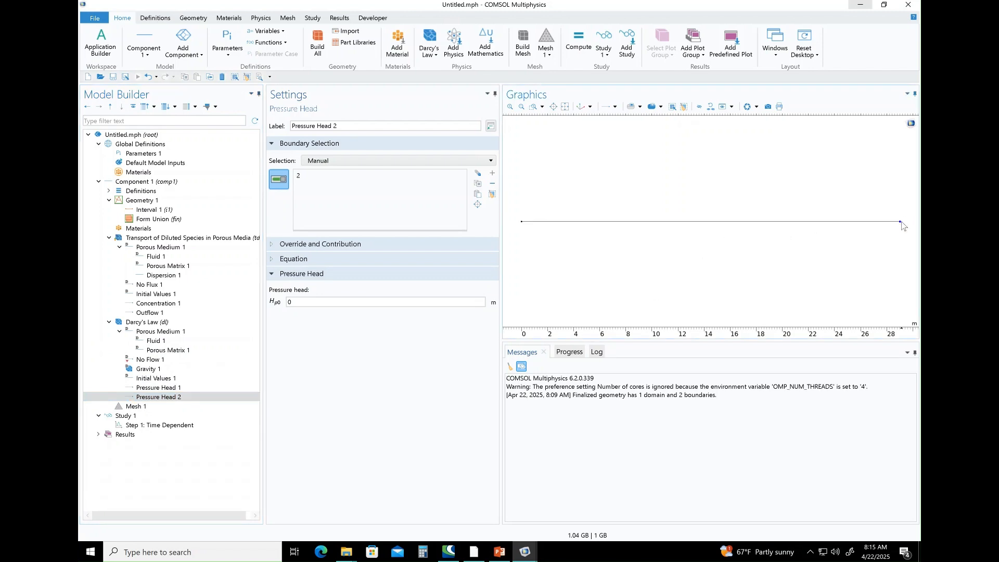
# Set the physics-controlled mesh element size to Fine and build the mesh.
pyautogui.click(157, 409)
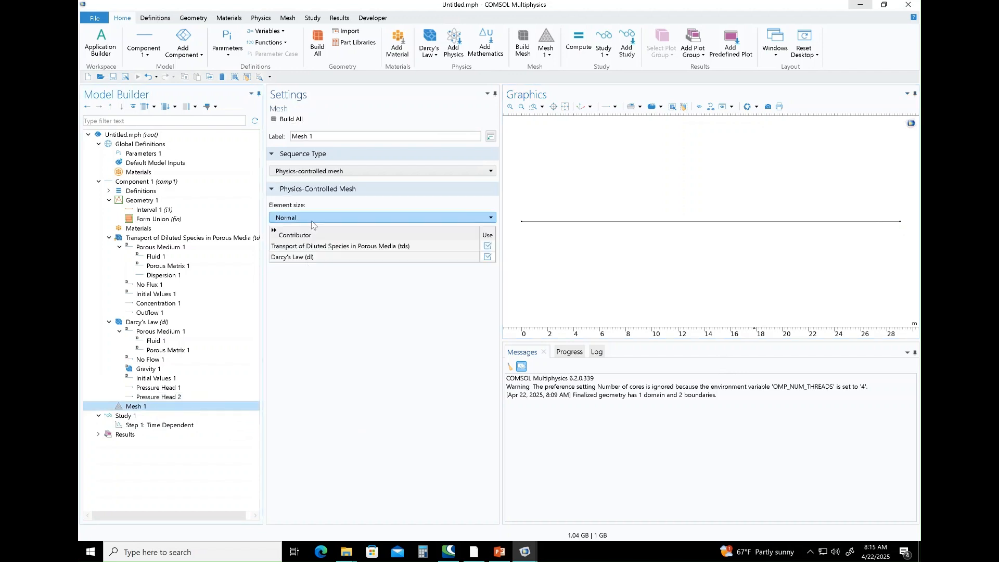
pyautogui.click(311, 217)
pyautogui.click(292, 260)
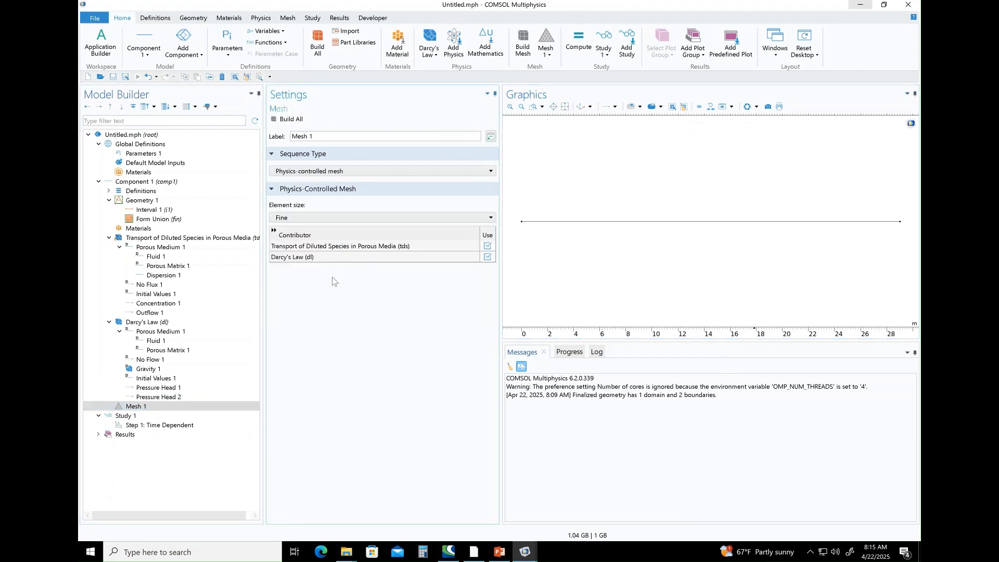
pyautogui.click(275, 120)
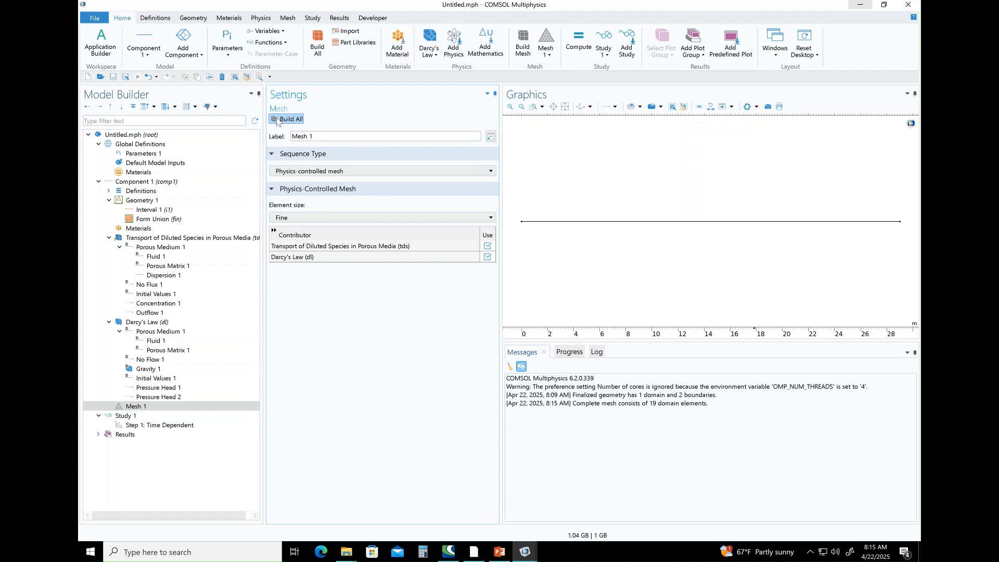
# Compute Study 1 and view the resulting concentration plot.
pyautogui.click(130, 416)
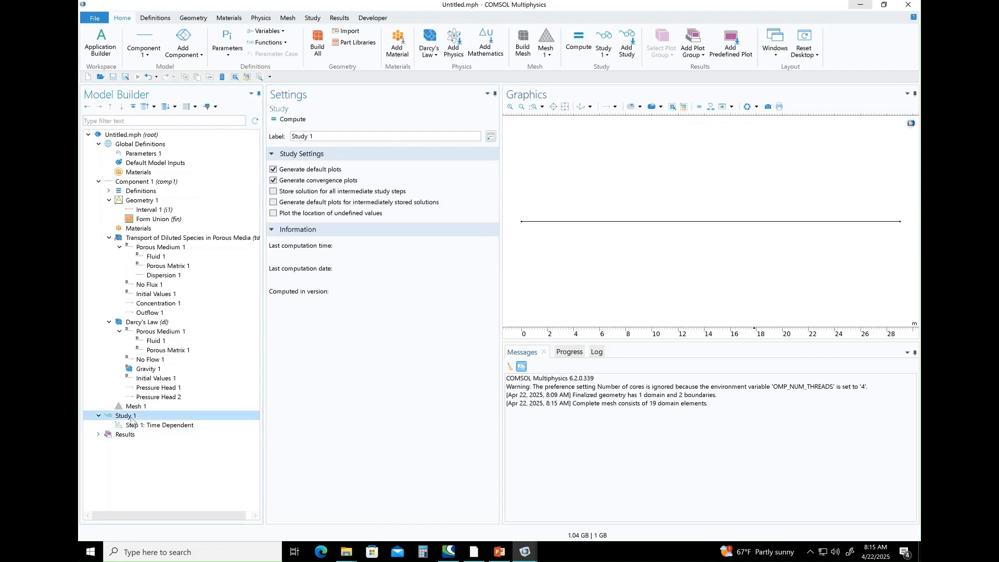
pyautogui.click(291, 121)
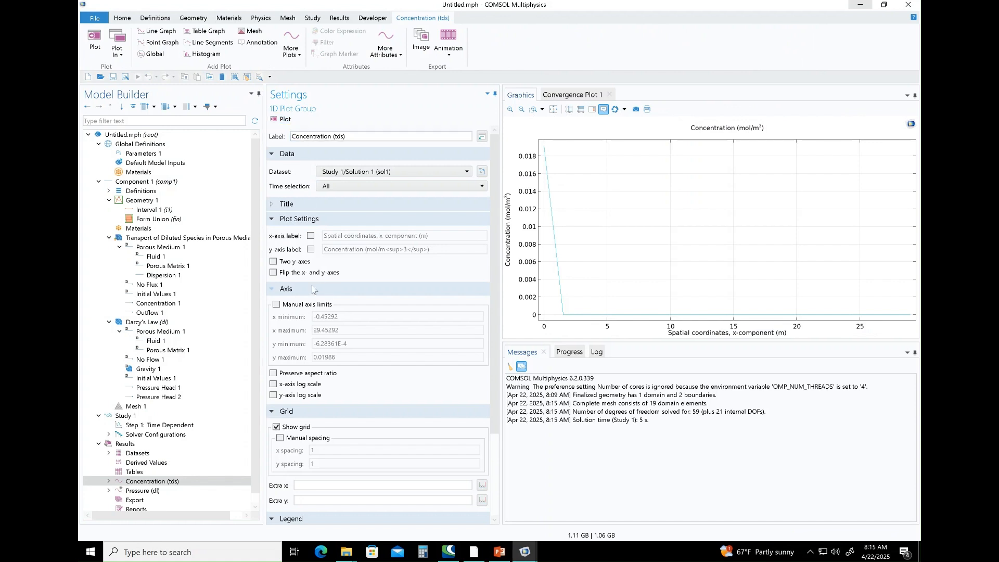
pyautogui.scroll(-1, 257, 276)
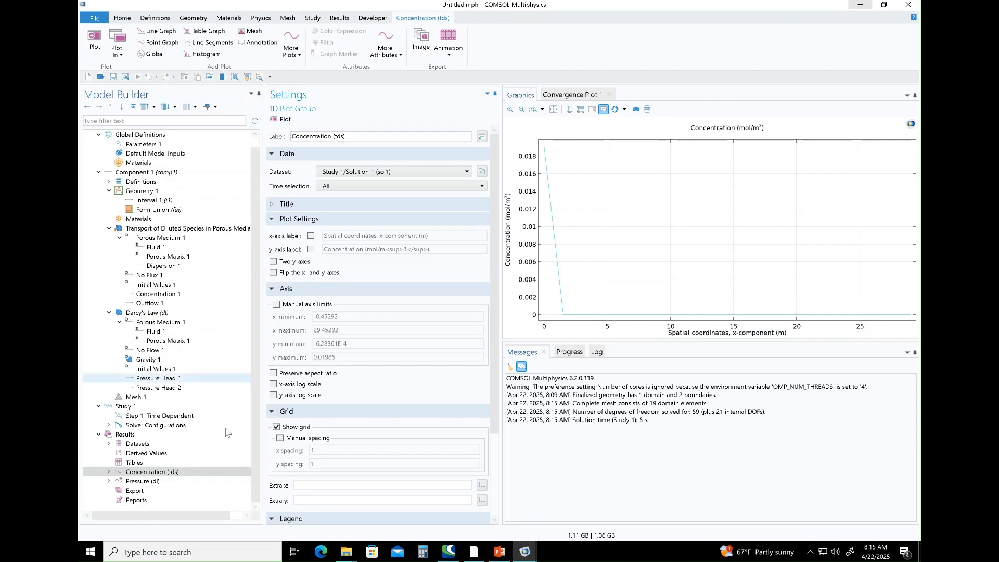
pyautogui.click(147, 483)
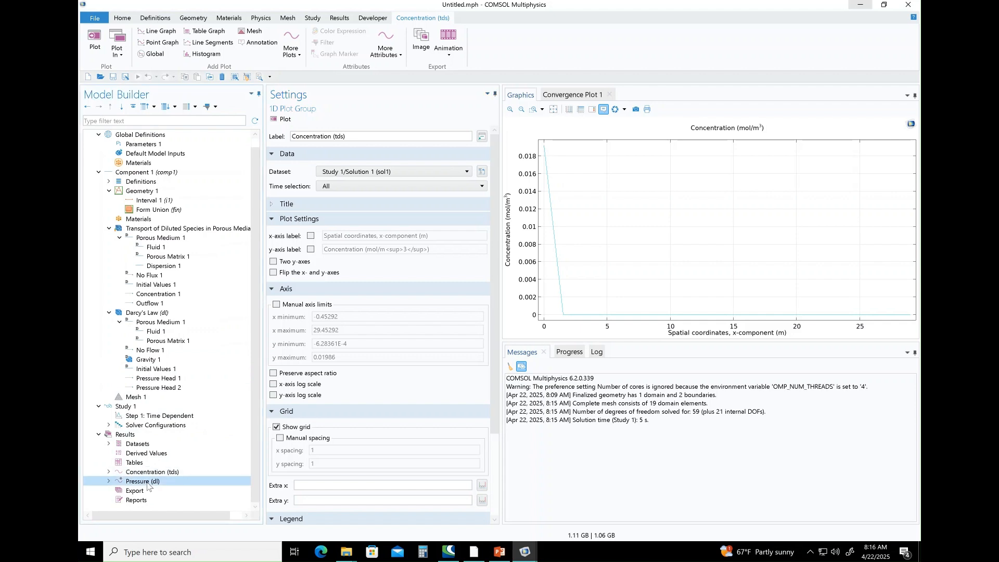
pyautogui.click(146, 473)
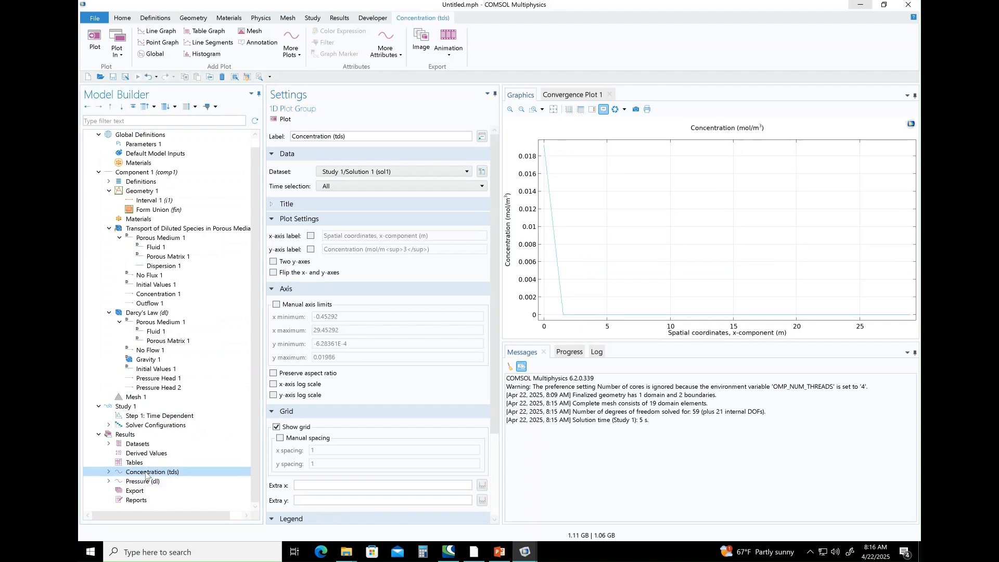
# Set the Time Dependent study step's time unit to a (years) and its output times to range(0,1,100).
pyautogui.click(142, 409)
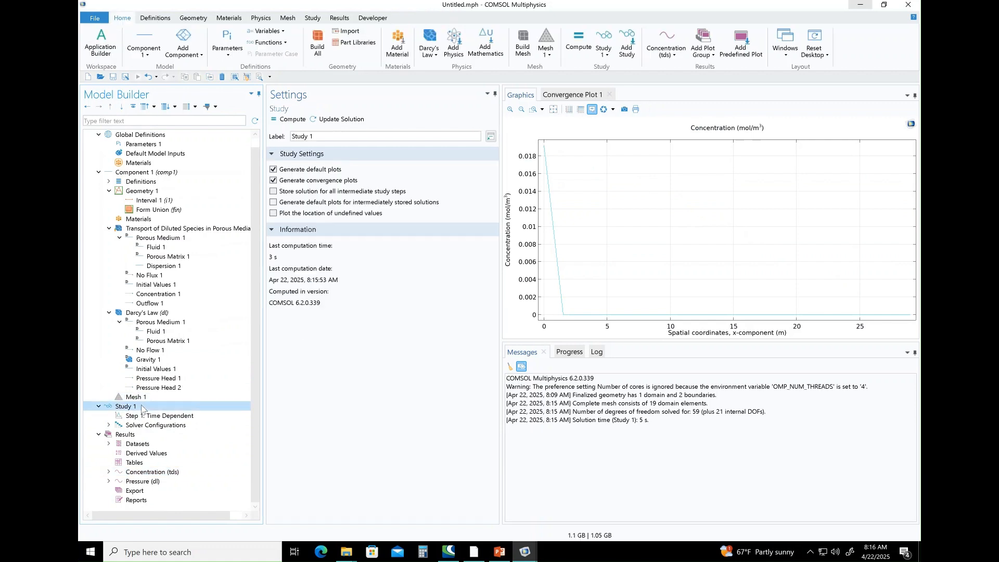
pyautogui.click(143, 416)
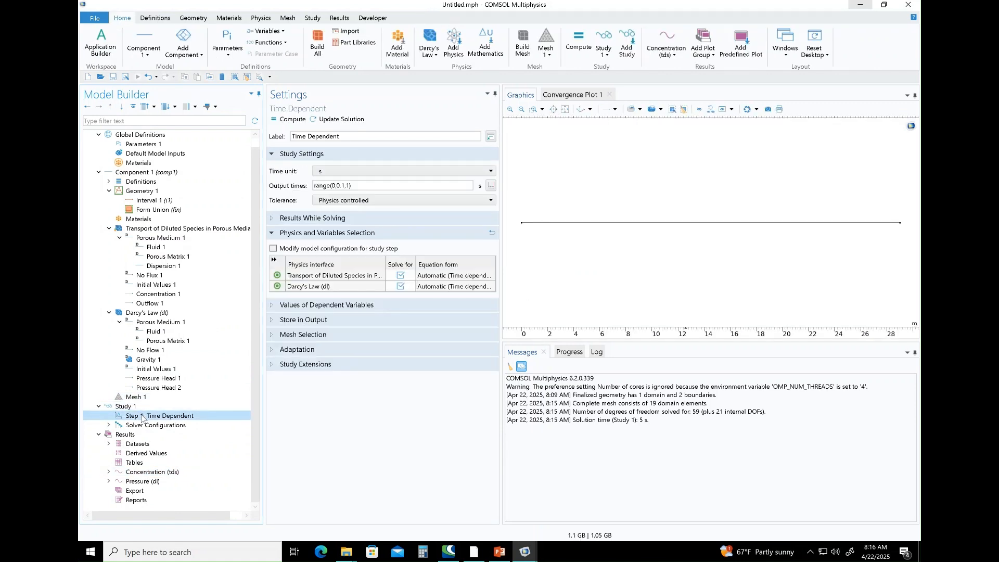
pyautogui.click(414, 171)
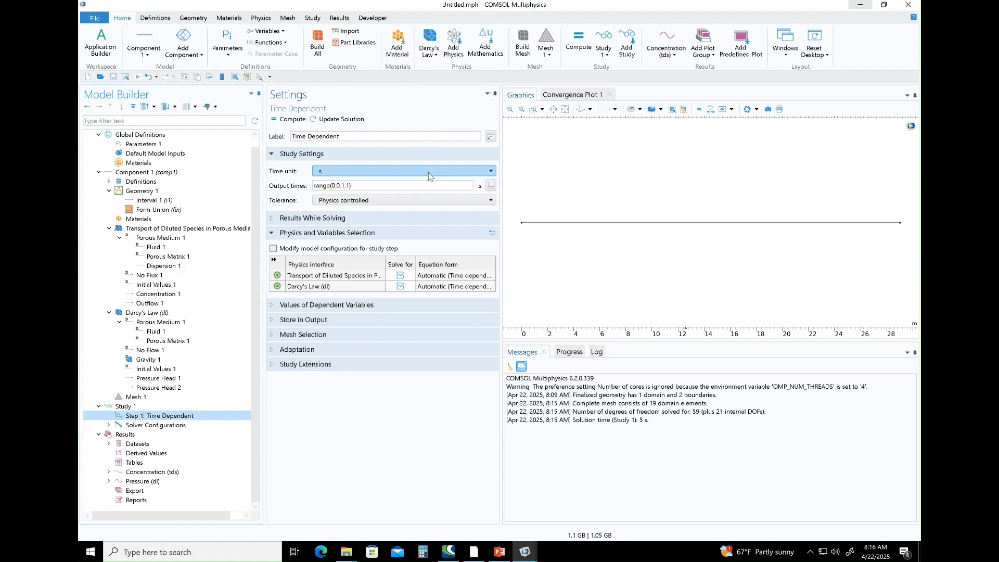
pyautogui.click(346, 317)
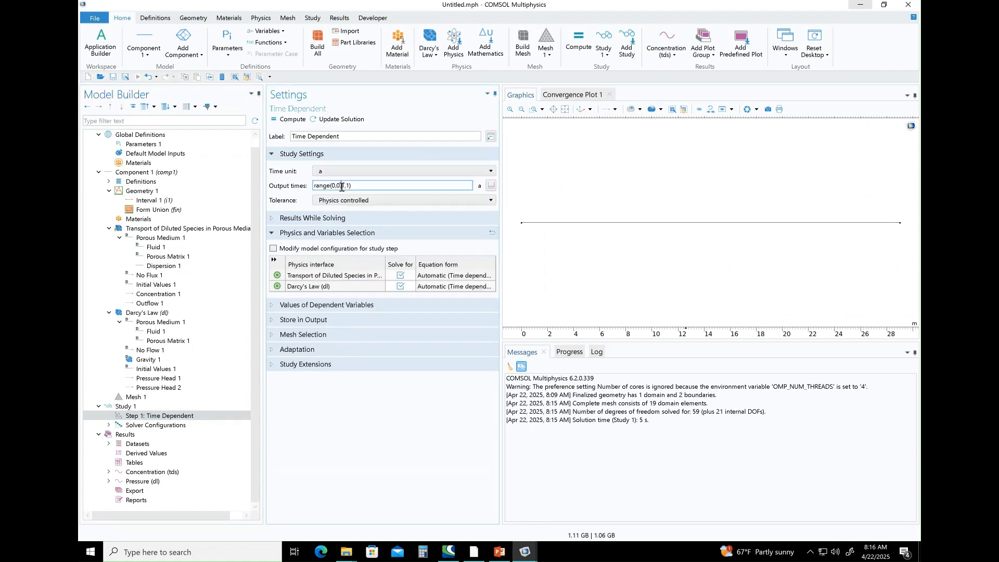
pyautogui.press('BackSpace')
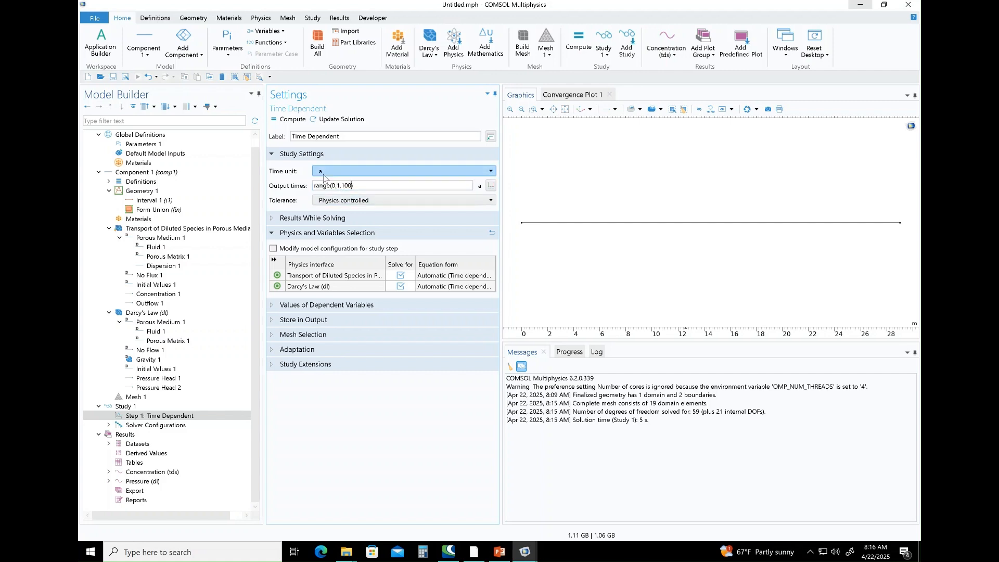
# Recompute Study 1 with the new output times and add a 1D plot group to the results.
pyautogui.click(124, 406)
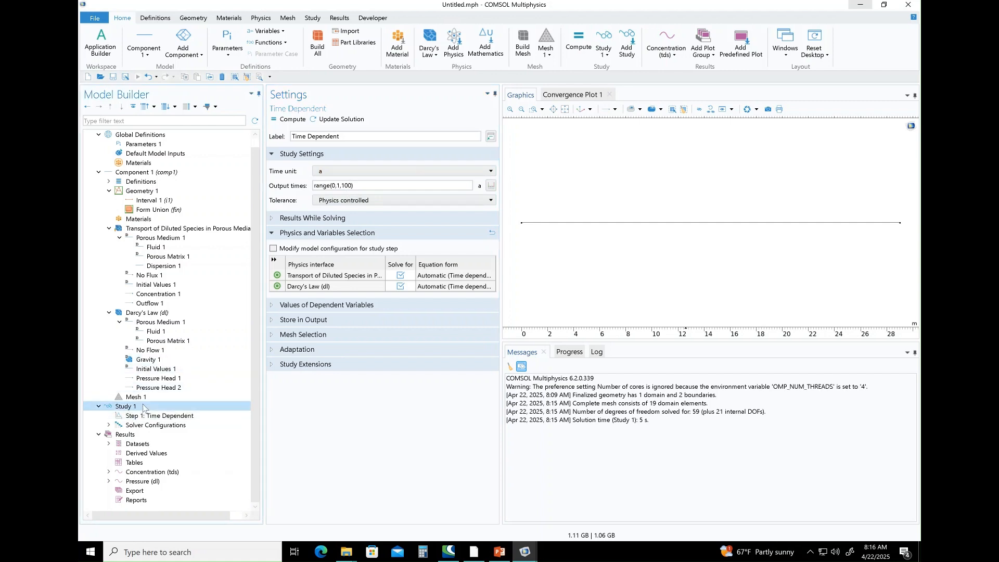
pyautogui.click(292, 123)
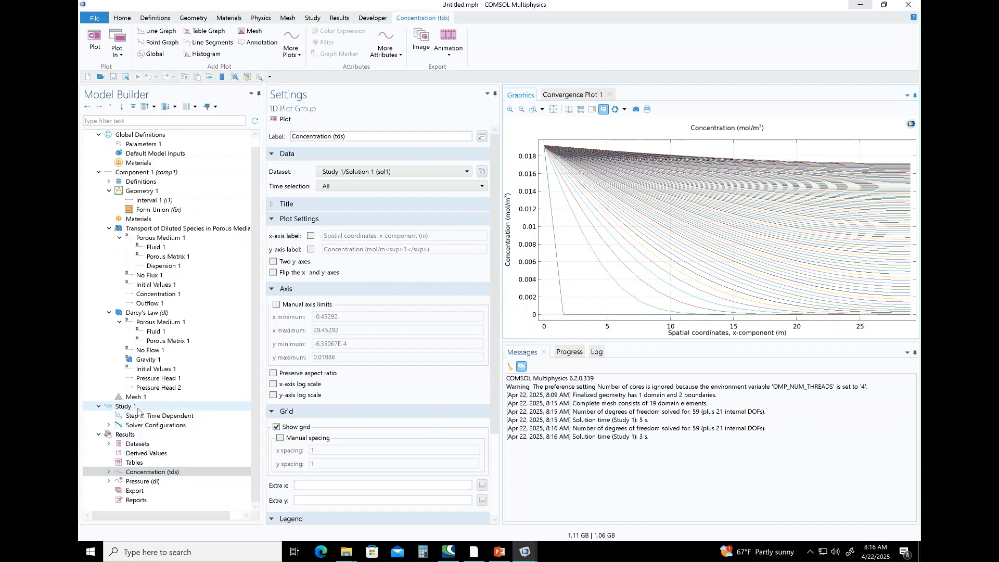
pyautogui.doubleClick(137, 436)
pyautogui.rightClick(124, 446)
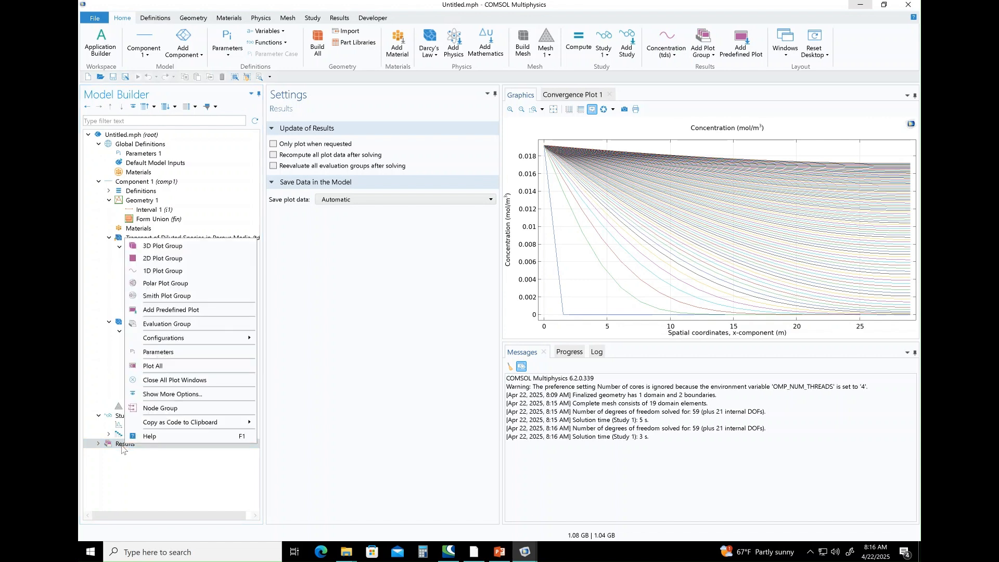
pyautogui.click(162, 271)
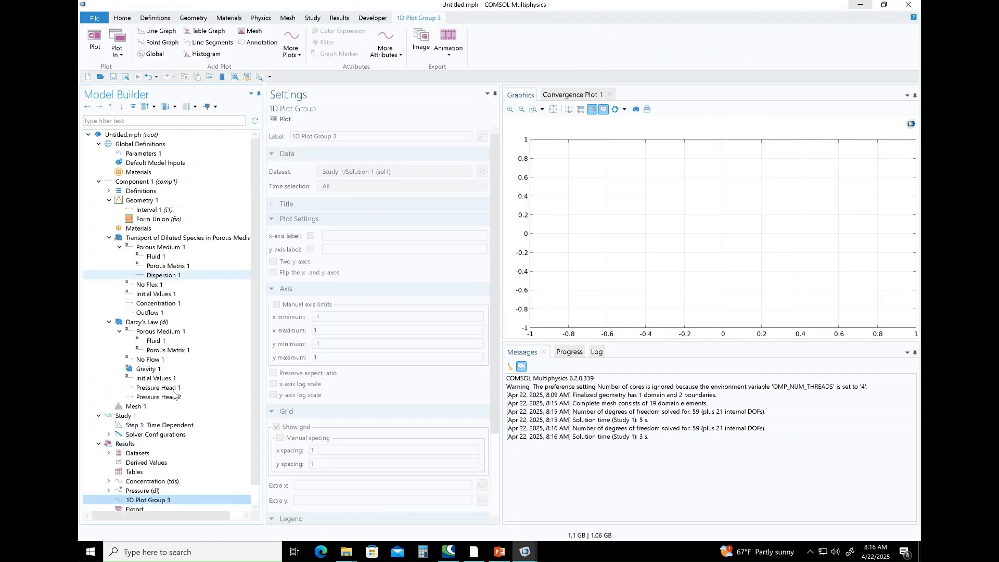
# Add a point graph of concentration c at the column's 29 m end and plot it against time in years.
pyautogui.rightClick(173, 500)
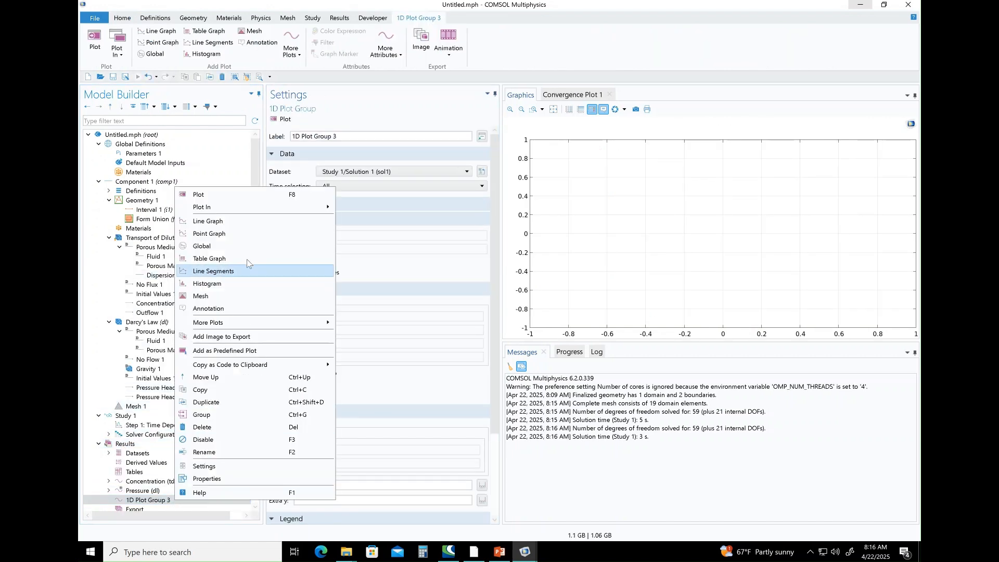
pyautogui.click(229, 234)
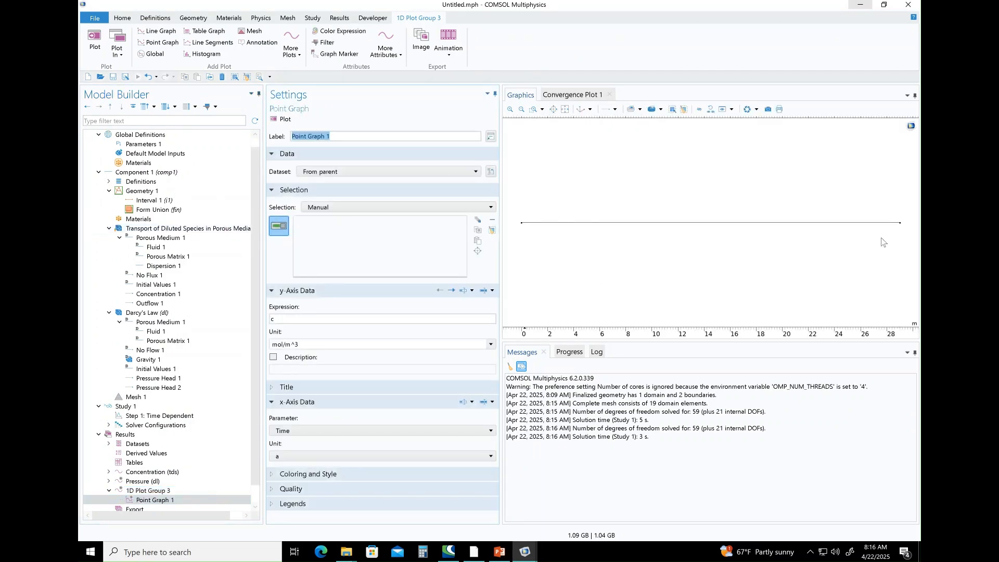
pyautogui.click(900, 224)
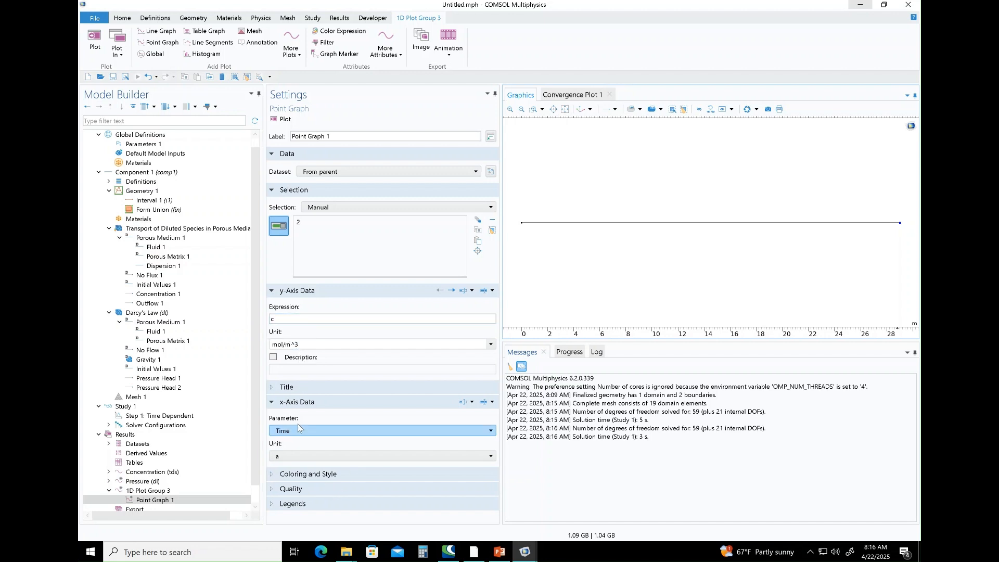
pyautogui.click(280, 119)
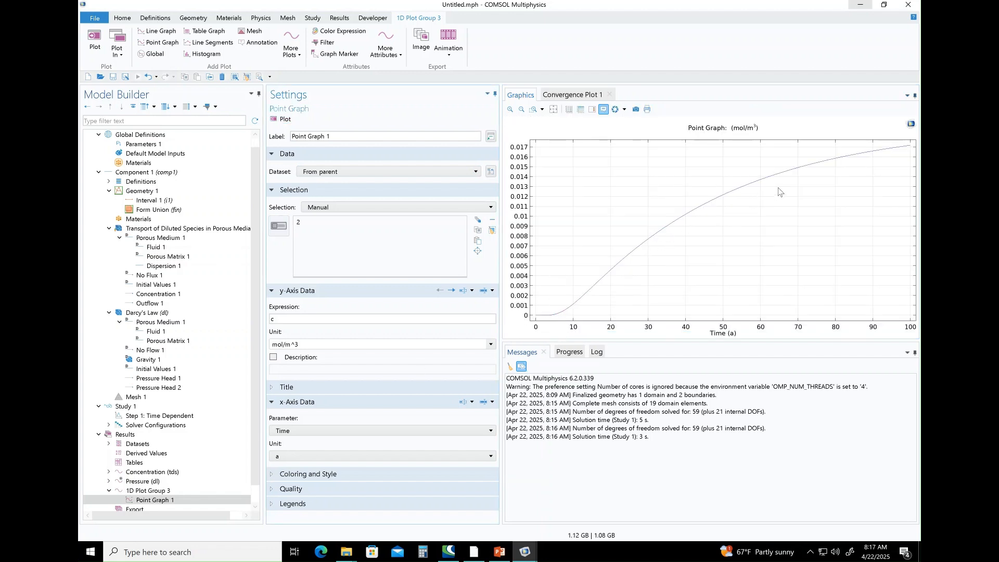
pyautogui.moveTo(910, 147)
pyautogui.moveTo(838, 156)
pyautogui.moveTo(801, 168)
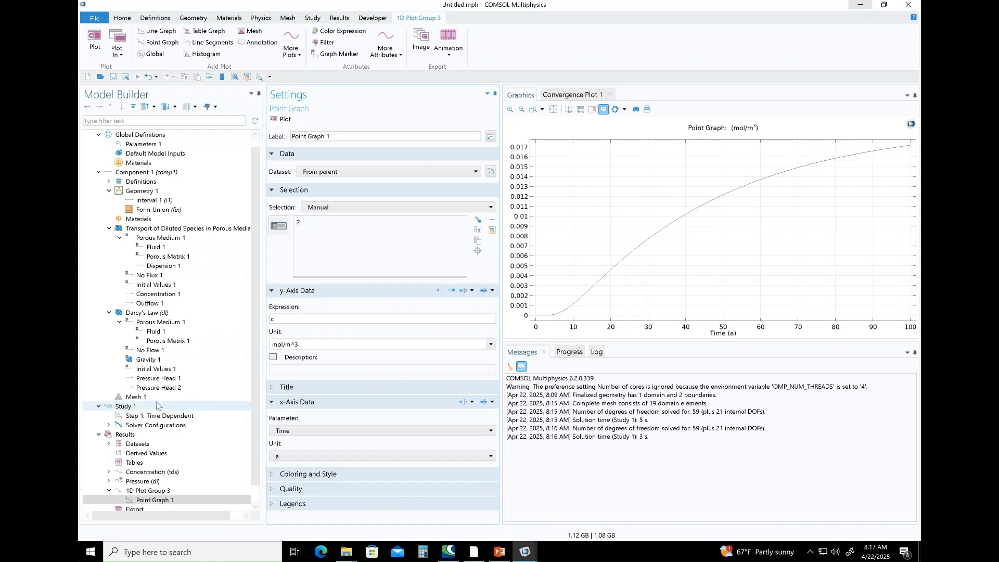
# Add a Point Evaluation under Derived Values and set its expression to species c's concentration (c, mol/m^3).
pyautogui.click(151, 455)
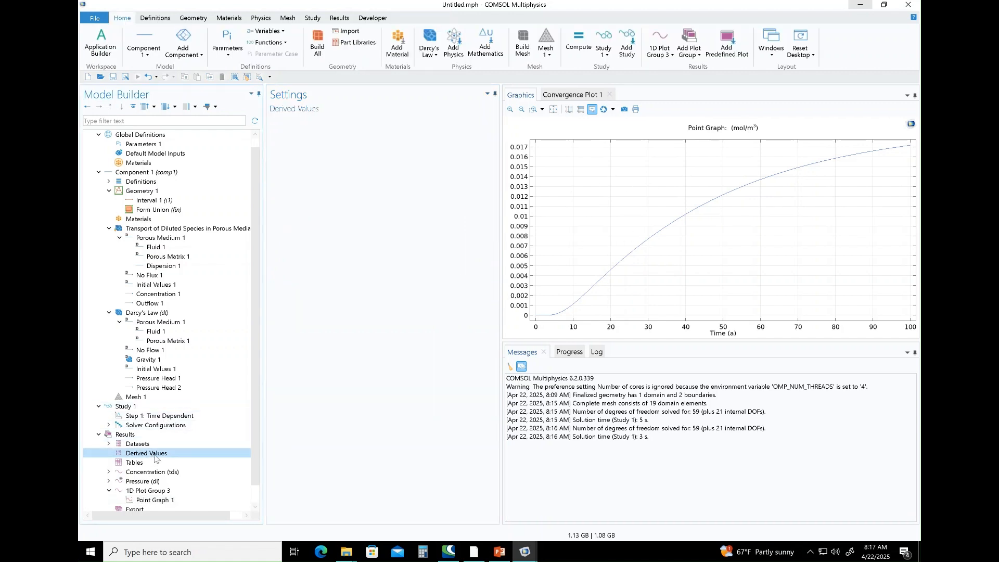
pyautogui.rightClick(155, 458)
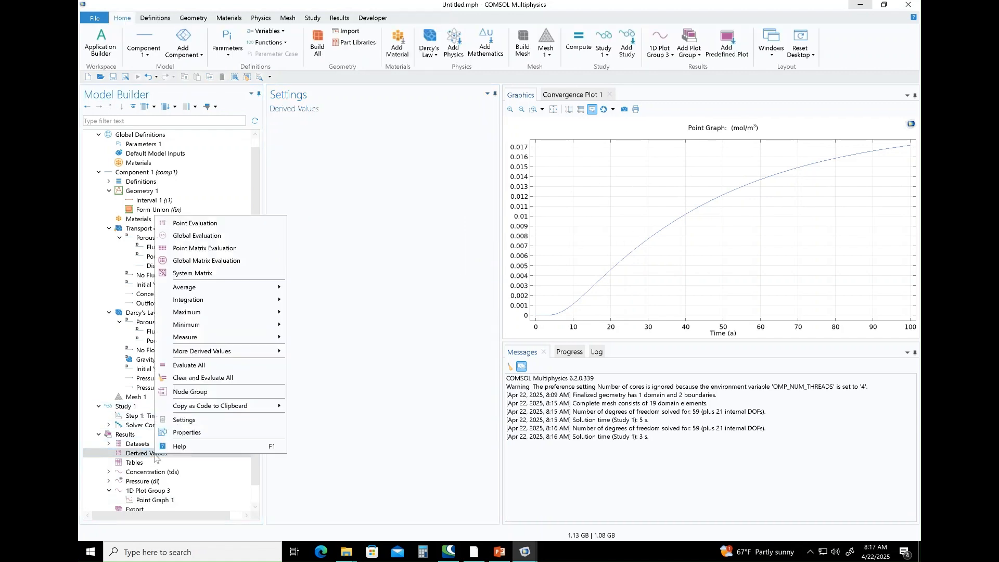
pyautogui.click(198, 223)
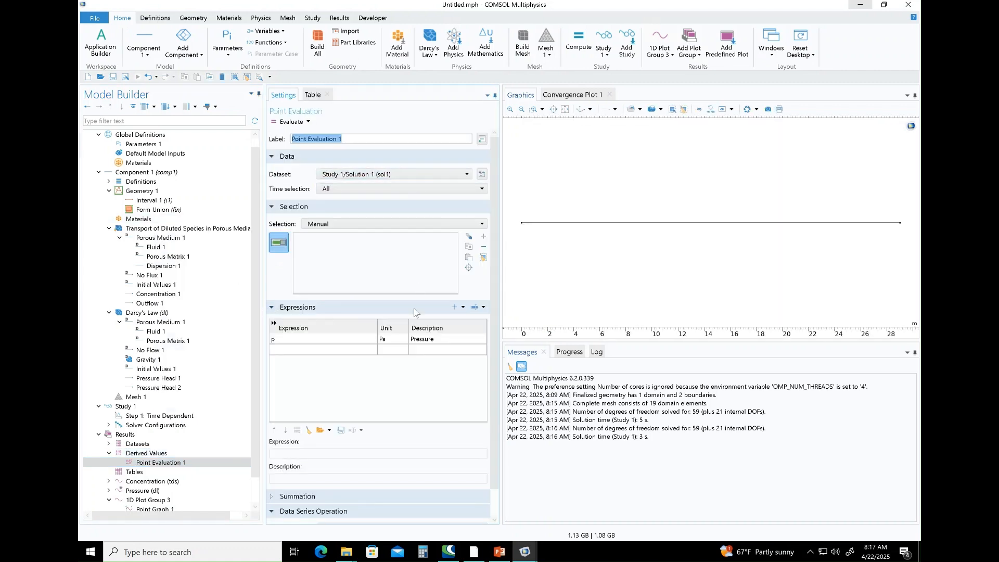
pyautogui.click(482, 309)
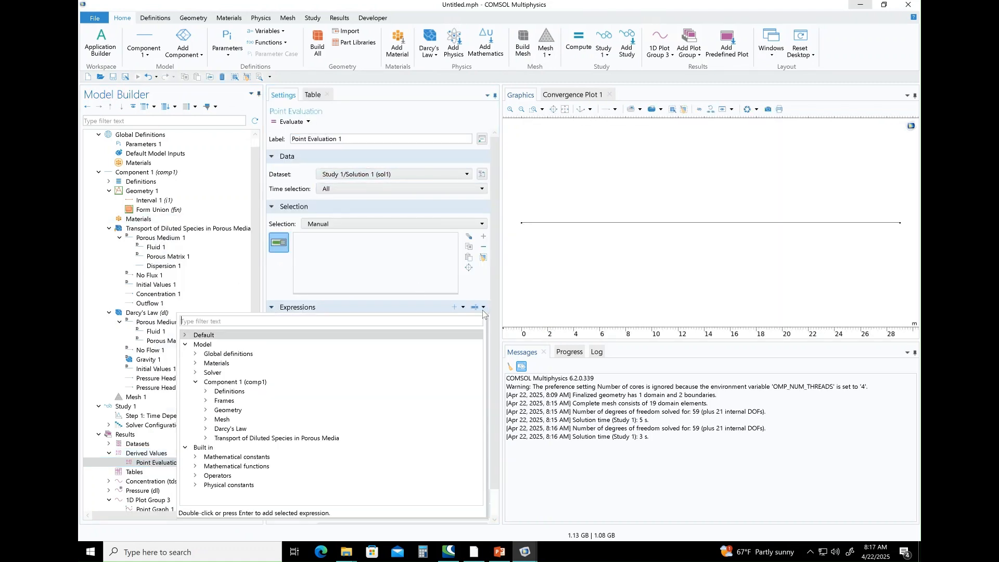
pyautogui.click(205, 438)
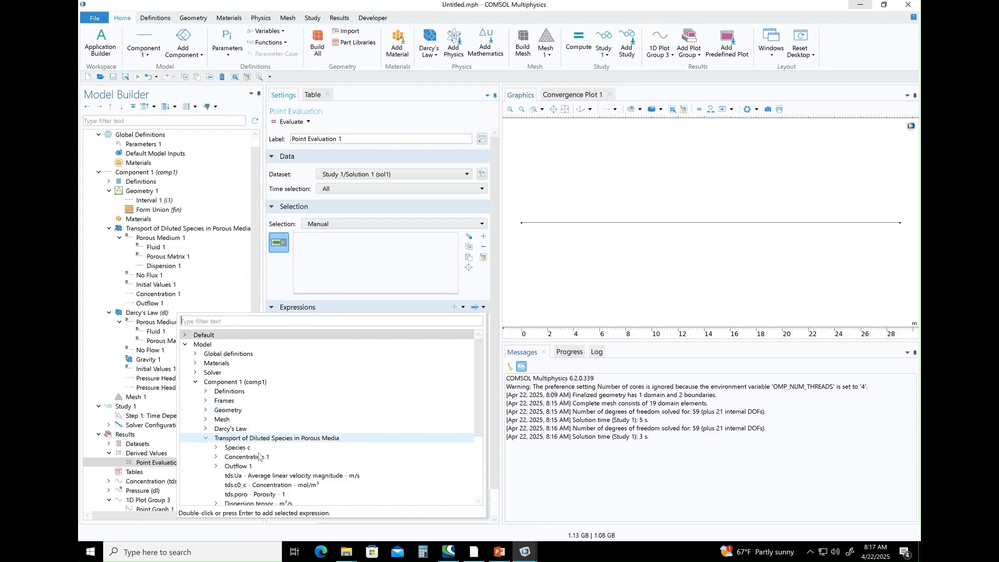
pyautogui.click(217, 449)
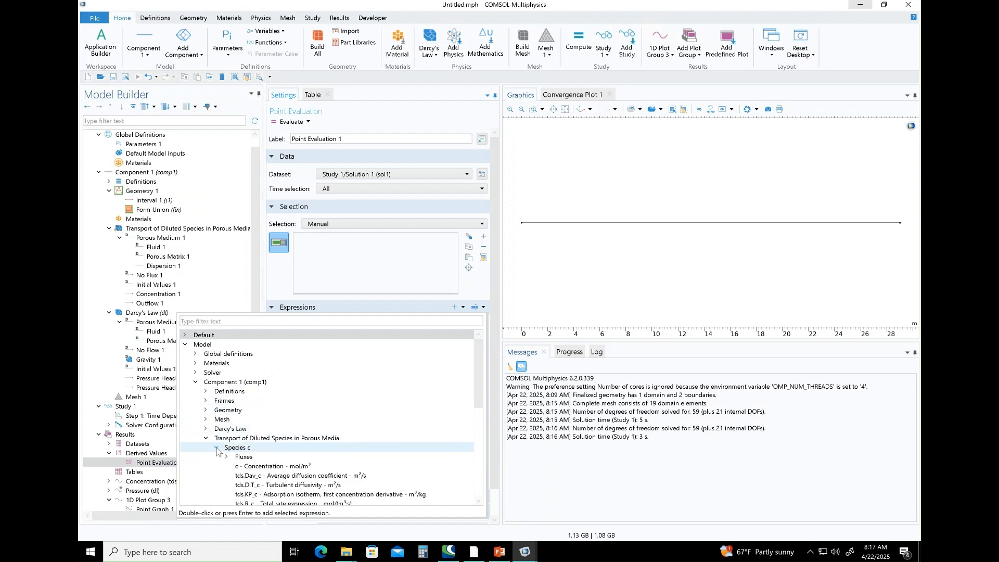
pyautogui.click(217, 448)
pyautogui.click(216, 457)
pyautogui.click(216, 457)
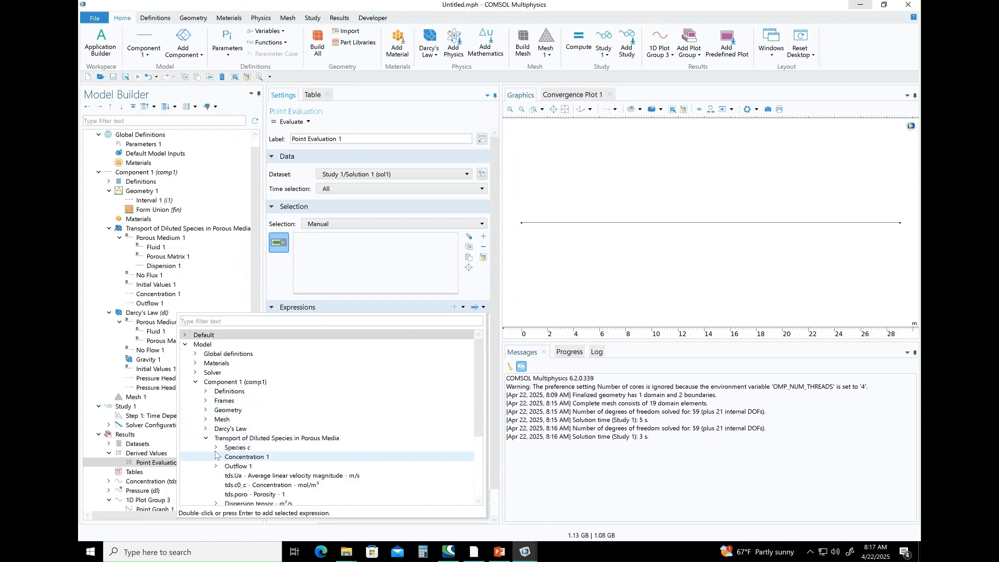
pyautogui.click(215, 449)
pyautogui.doubleClick(274, 466)
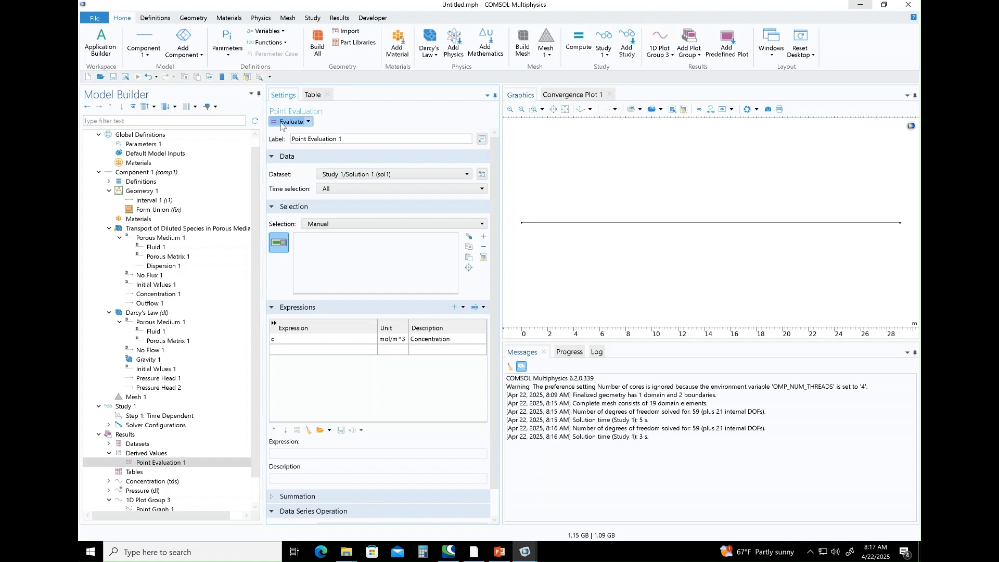
# Assign the point evaluation to the column's 29 m end and evaluate the concentration into a table, viewing it through 100 years.
pyautogui.click(281, 124)
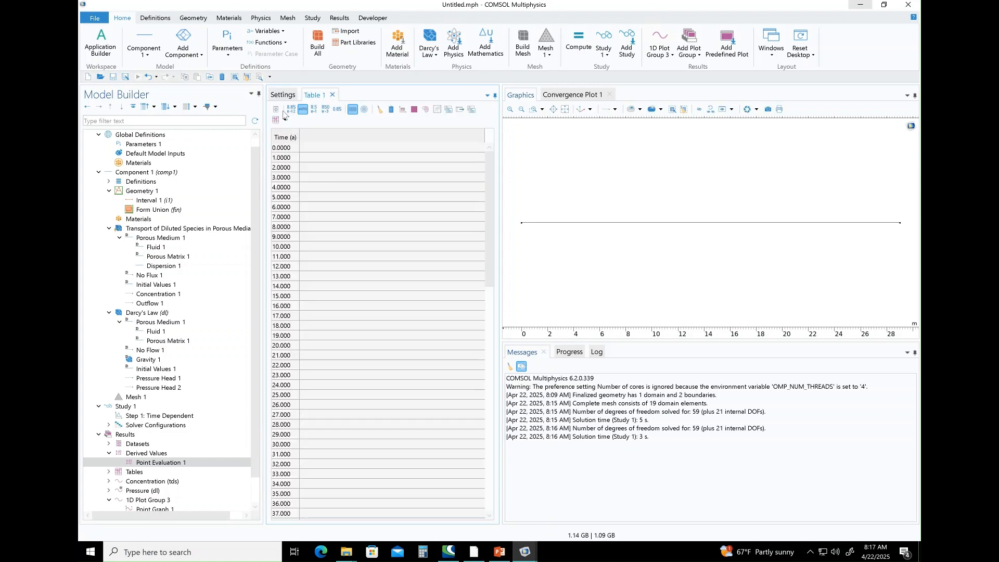
pyautogui.click(284, 96)
pyautogui.click(326, 340)
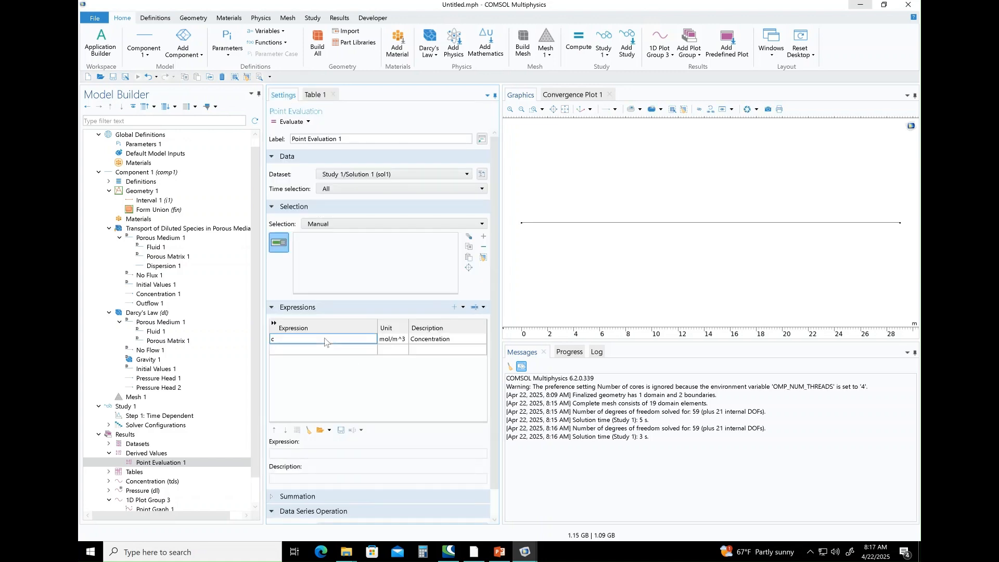
pyautogui.click(900, 223)
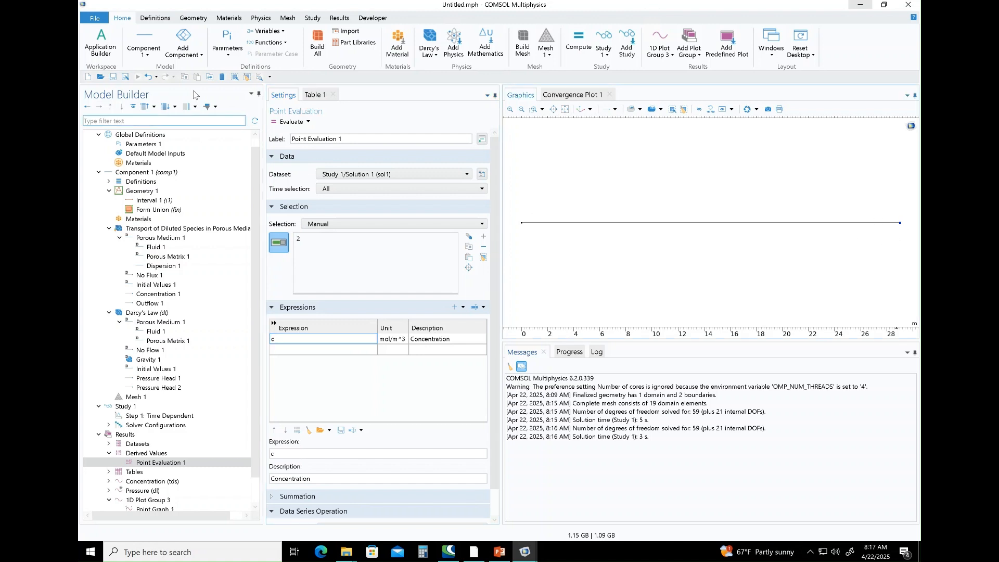
pyautogui.click(292, 122)
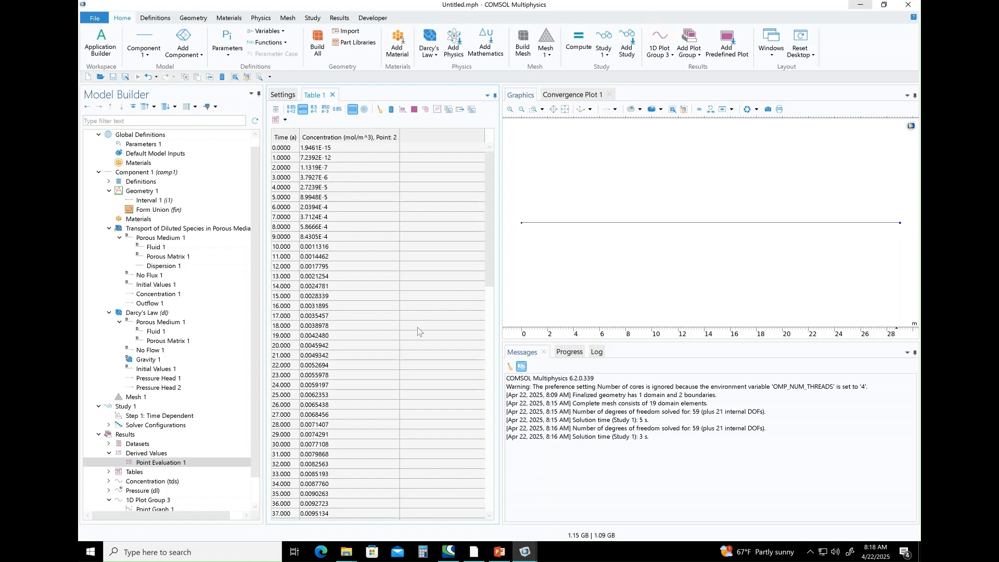
pyautogui.moveTo(487, 205); pyautogui.dragTo(489, 510)
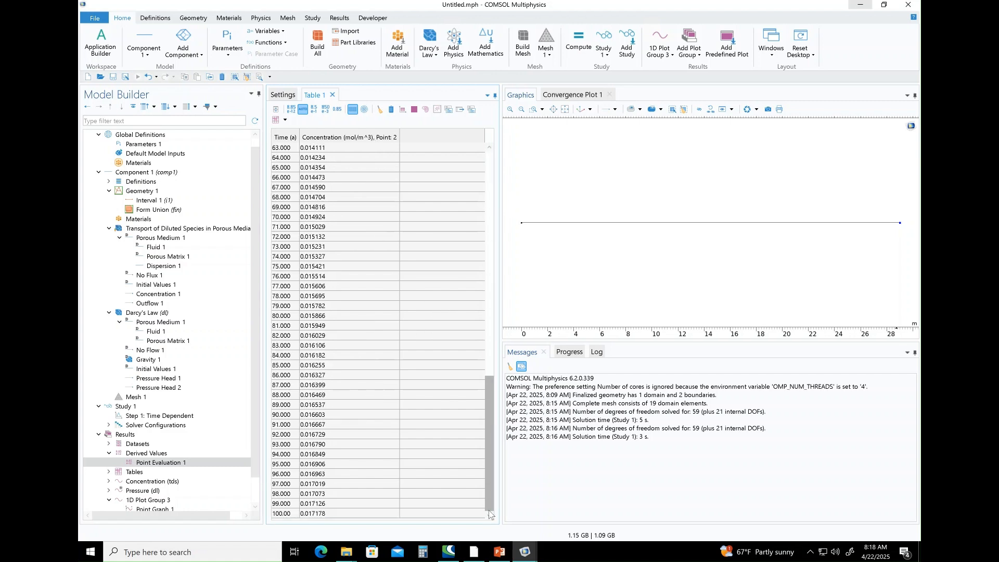
# Check the point graph against the evaluation table and copy the table's concentration column to the clipboard.
pyautogui.click(157, 501)
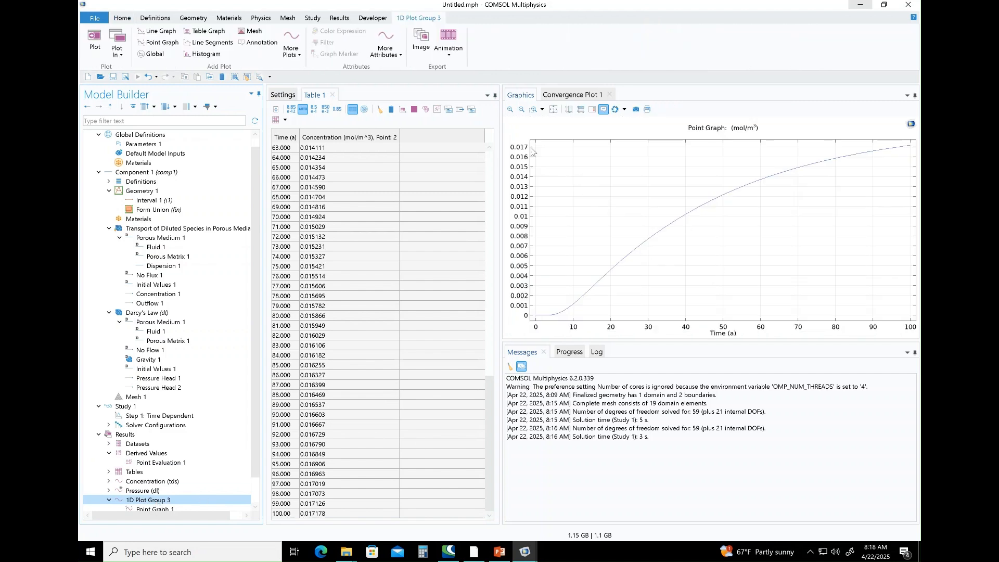
pyautogui.click(154, 463)
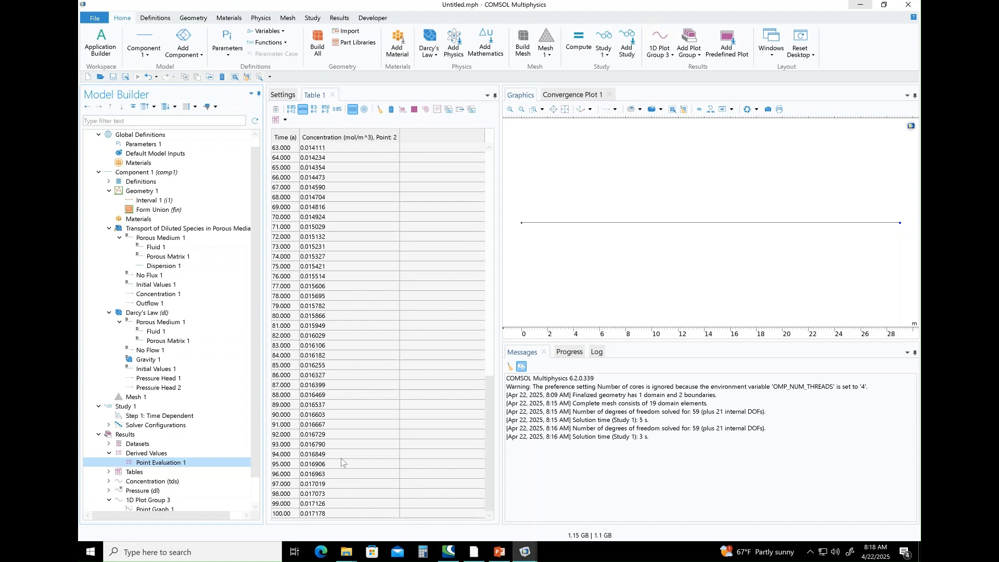
pyautogui.rightClick(322, 141)
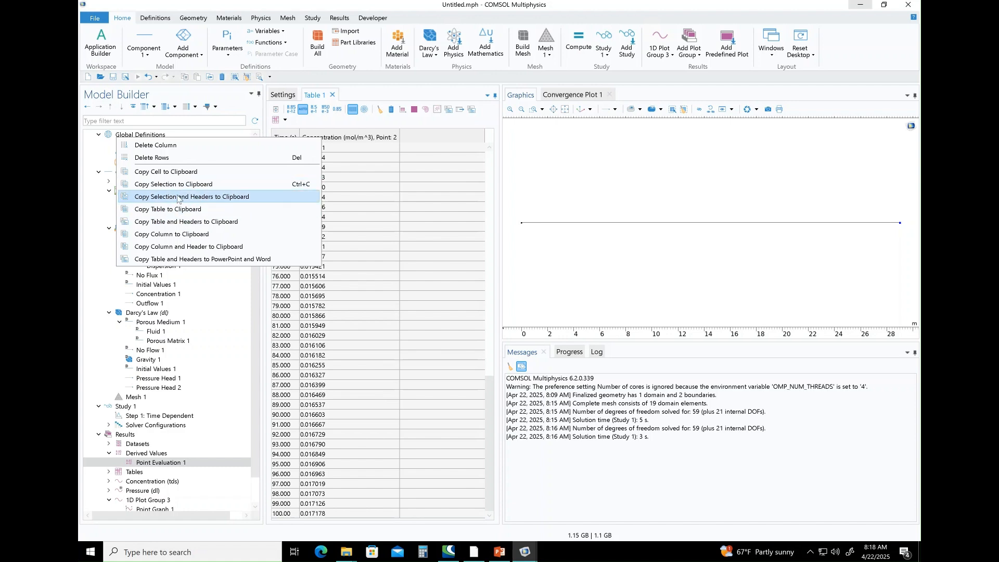
pyautogui.click(167, 235)
# Switch to Excel, create a blank workbook and paste the copied concentration column starting at cell E3.
pyautogui.click(226, 553)
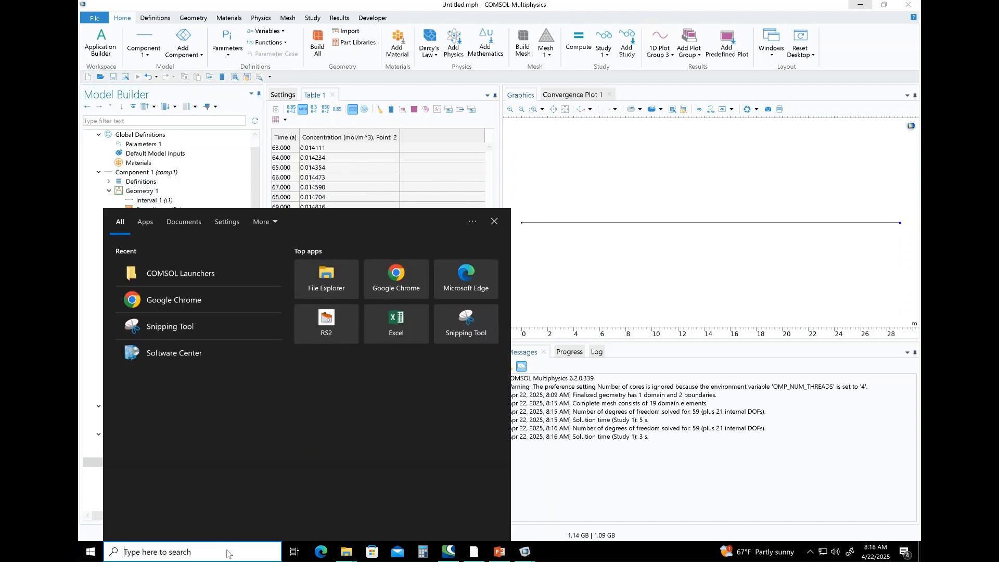
pyautogui.write('excel')
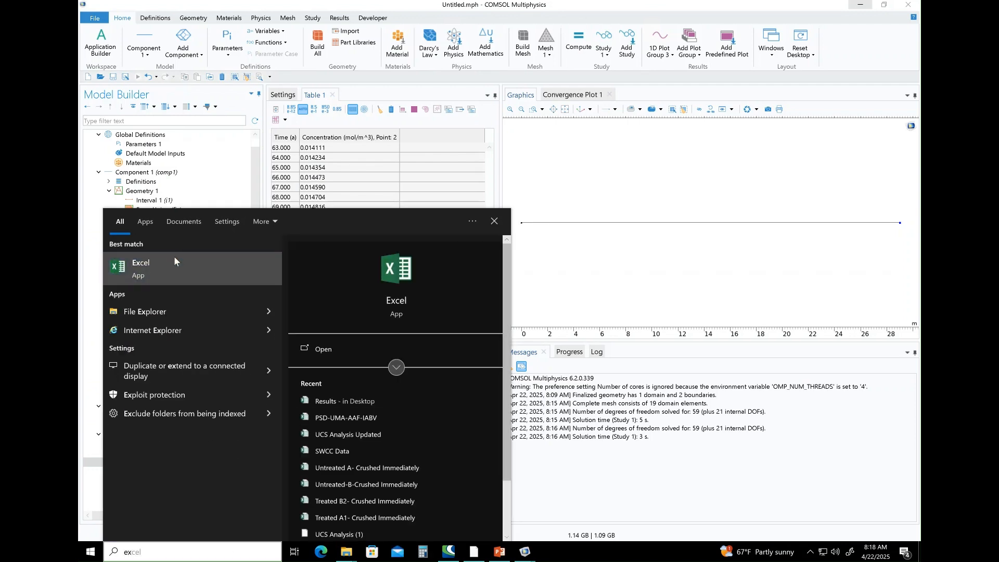
pyautogui.click(174, 257)
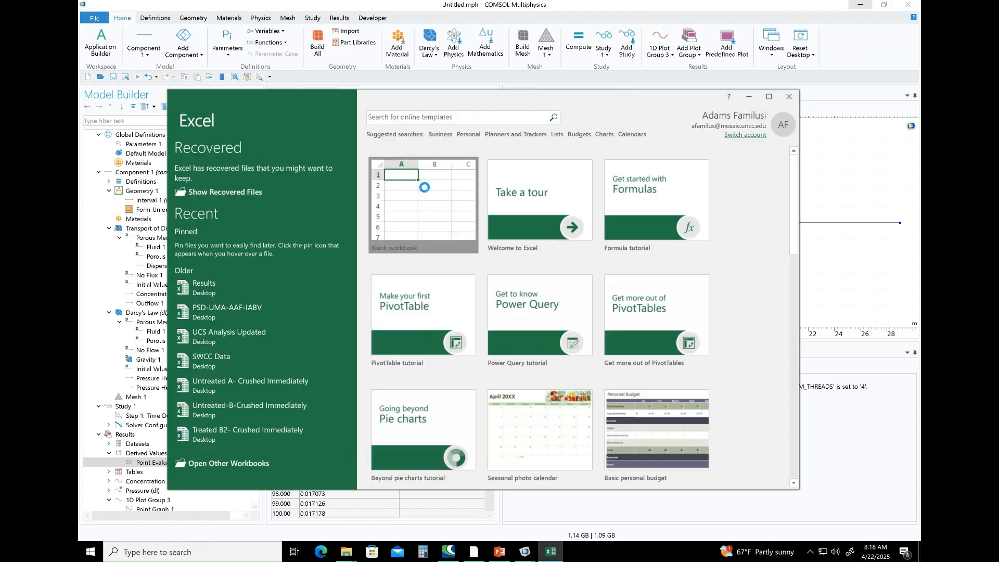
pyautogui.click(425, 187)
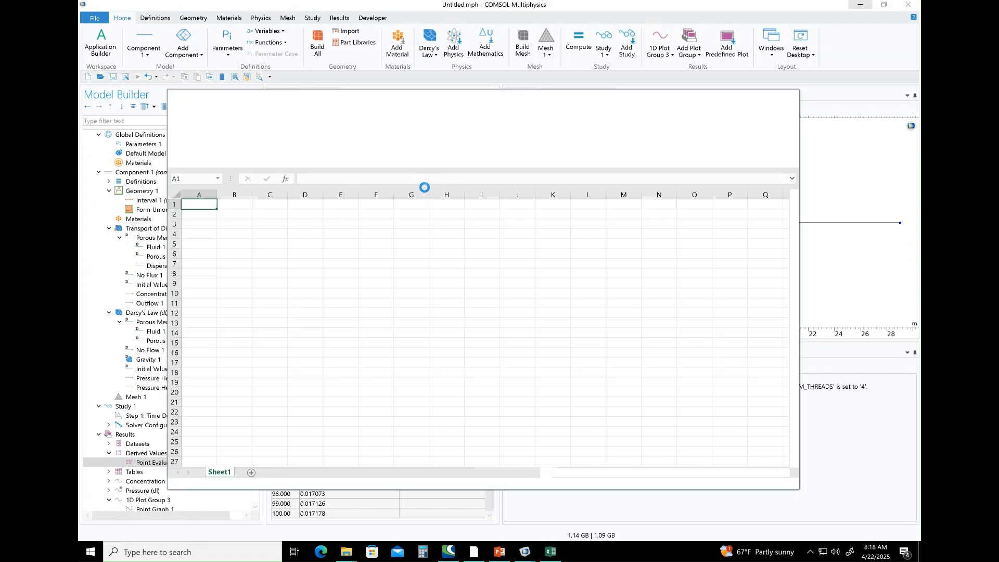
pyautogui.click(349, 225)
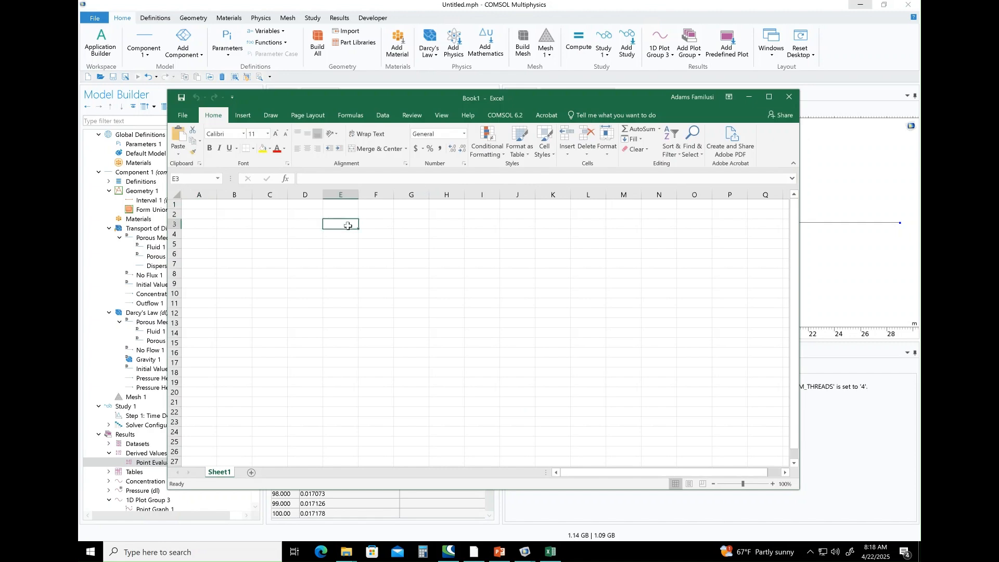
pyautogui.rightClick(348, 225)
pyautogui.click(397, 269)
pyautogui.click(411, 273)
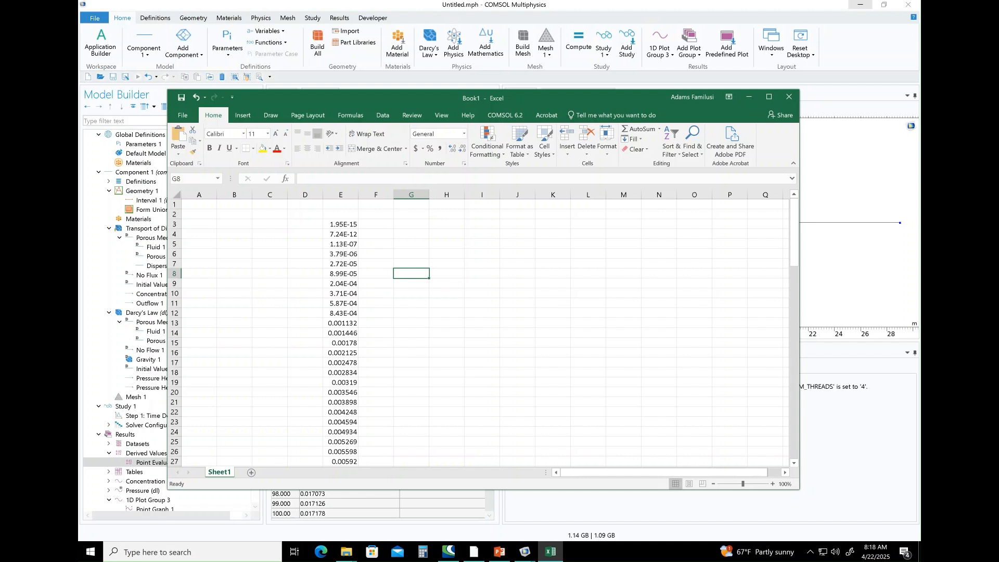
# Enter a formula in cell F3 that divides the concentration in E3 by a constant.
pyautogui.click(381, 224)
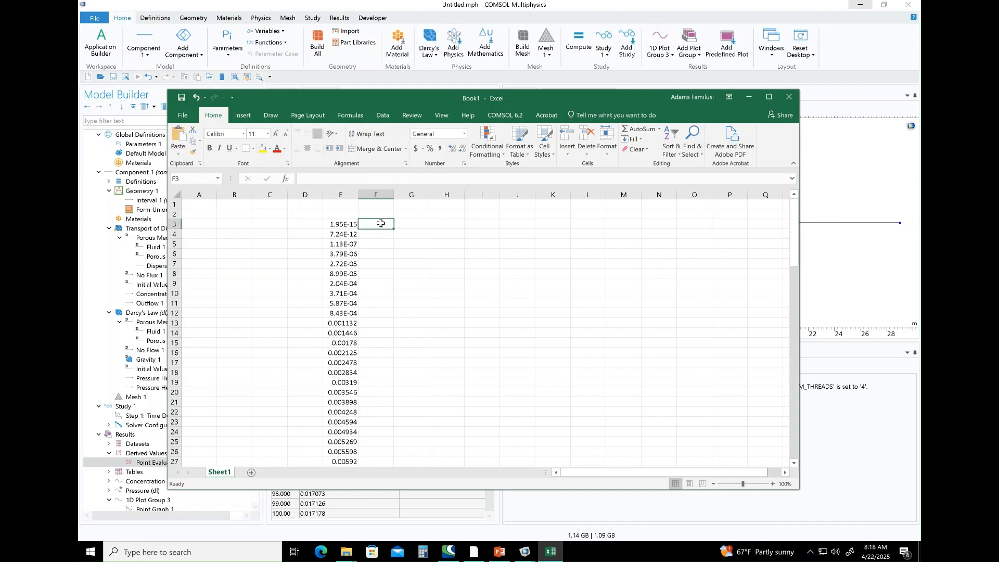
pyautogui.write('=')
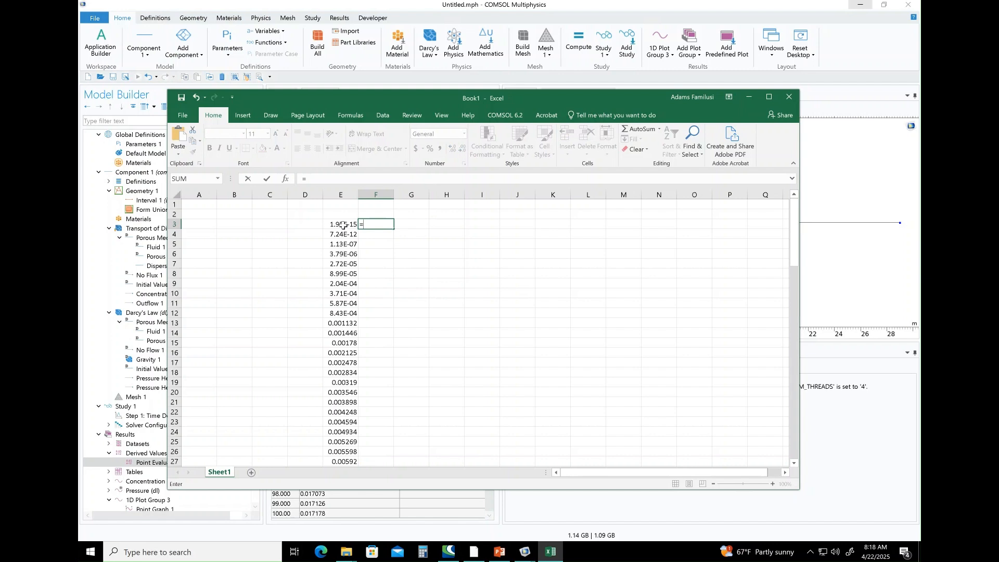
pyautogui.click(344, 225)
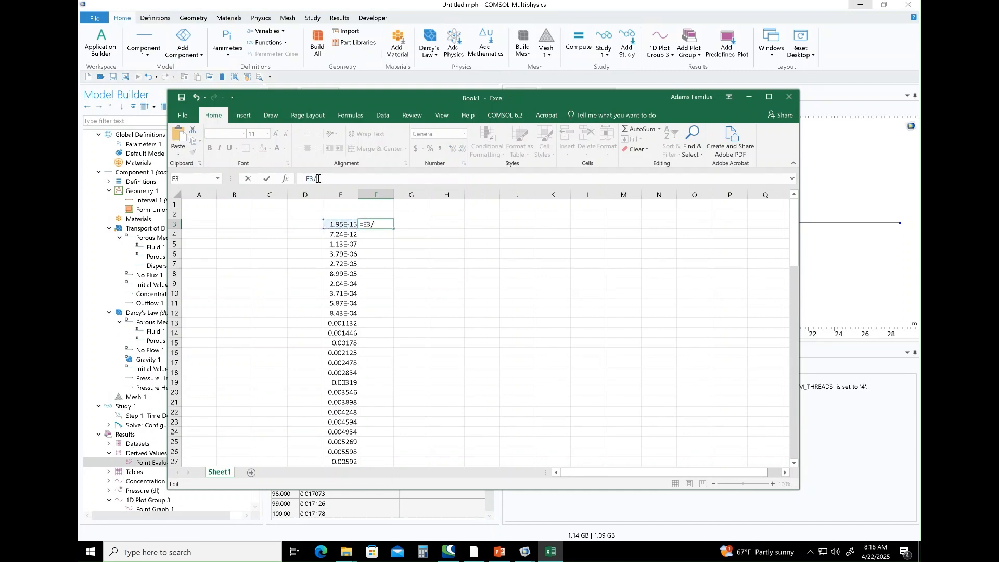
pyautogui.write('/')
pyautogui.write('0.0000192')
pyautogui.press('Return')
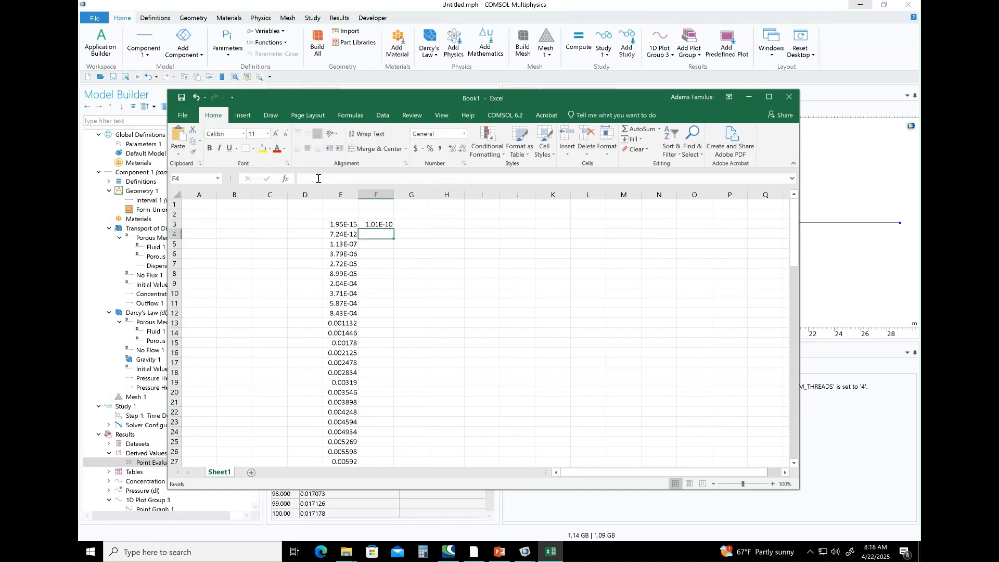
# Fill the division formula from cell F3 down column F alongside all the pasted concentrations.
pyautogui.click(383, 225)
pyautogui.doubleClick(393, 228)
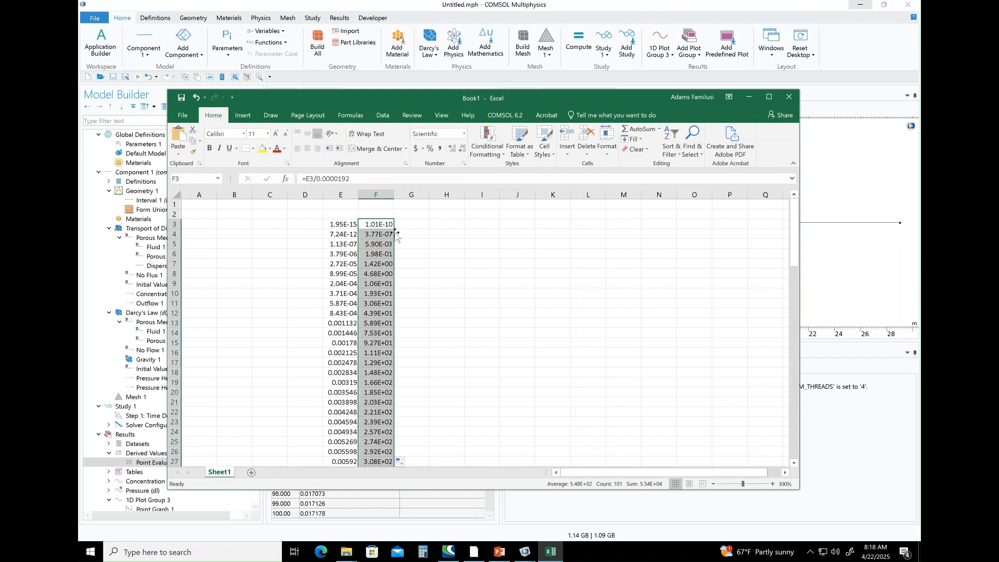
pyautogui.scroll(-6, 418, 270)
pyautogui.scroll(-1, 419, 273)
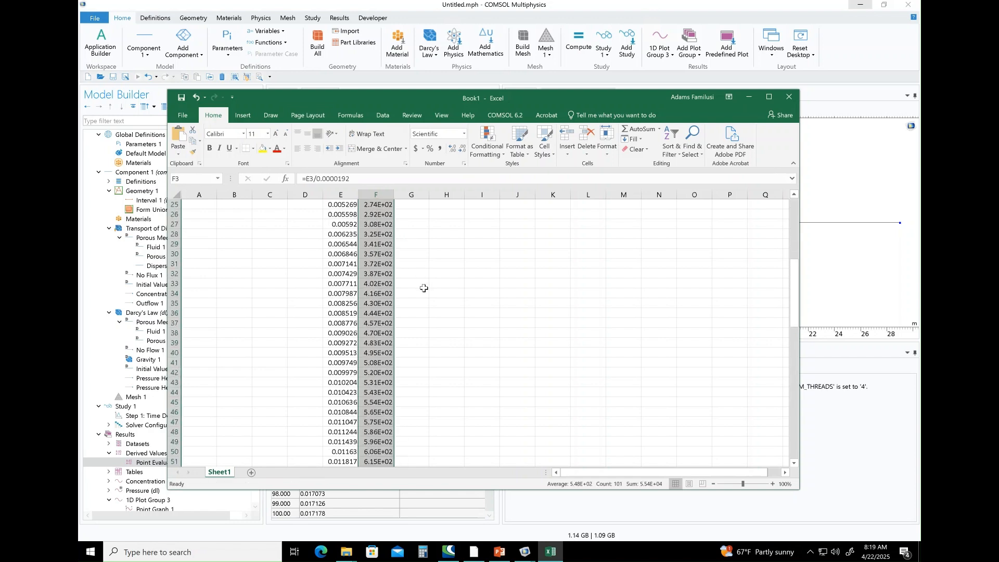
# Apply the General number format to the calculated values in column F and review them through row 103.
pyautogui.click(465, 134)
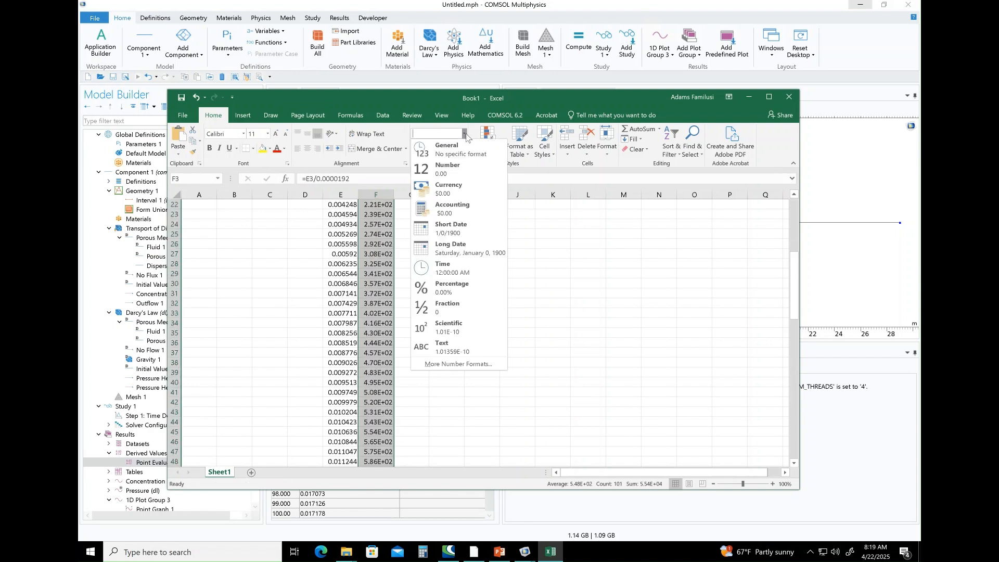
pyautogui.click(440, 147)
pyautogui.scroll(7, 459, 387)
pyautogui.scroll(-2, 460, 387)
pyautogui.scroll(-14, 460, 387)
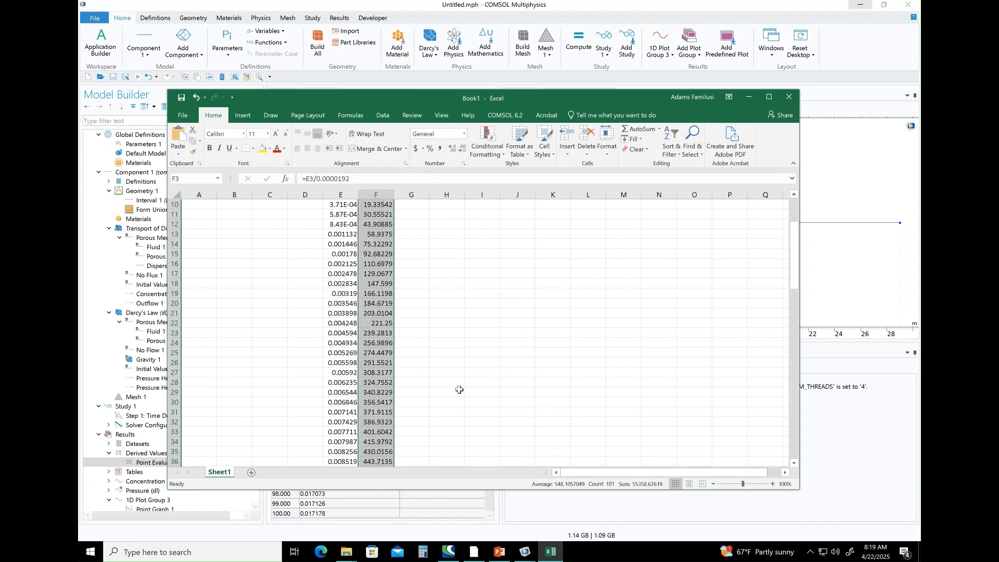
pyautogui.scroll(-10, 460, 390)
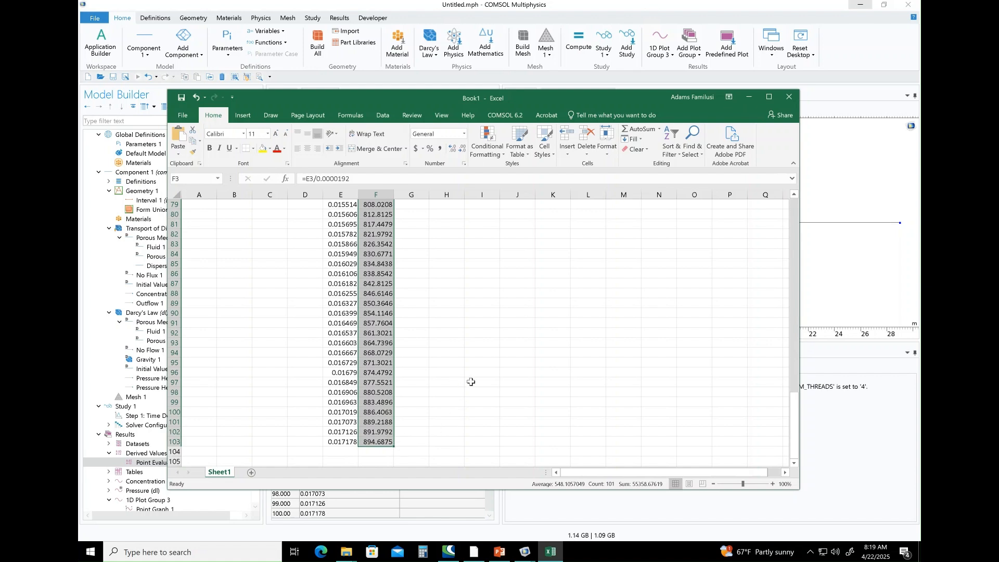
# Minimize the workbook and return to the model tree in COMSOL Multiphysics.
pyautogui.click(750, 97)
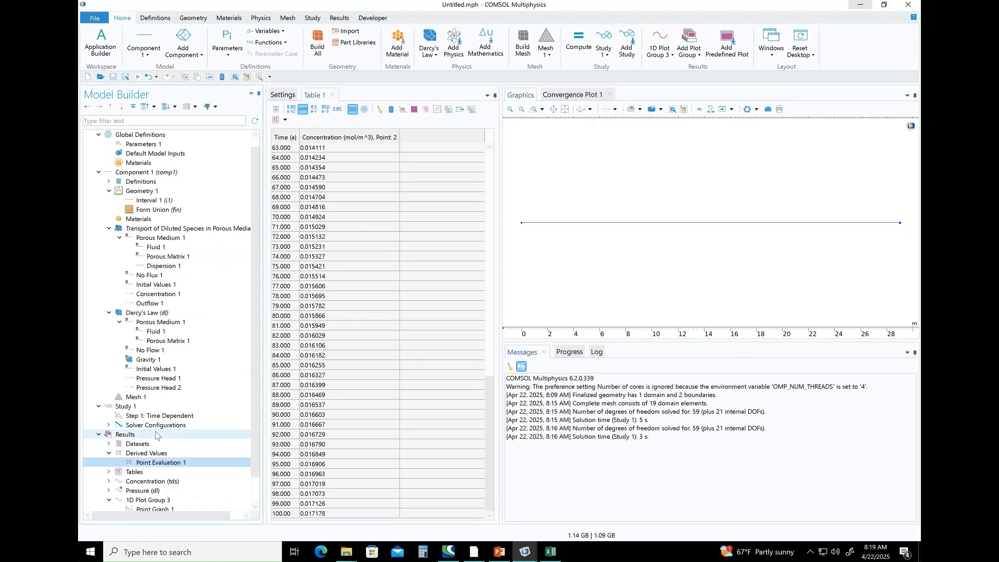
pyautogui.scroll(1, 187, 375)
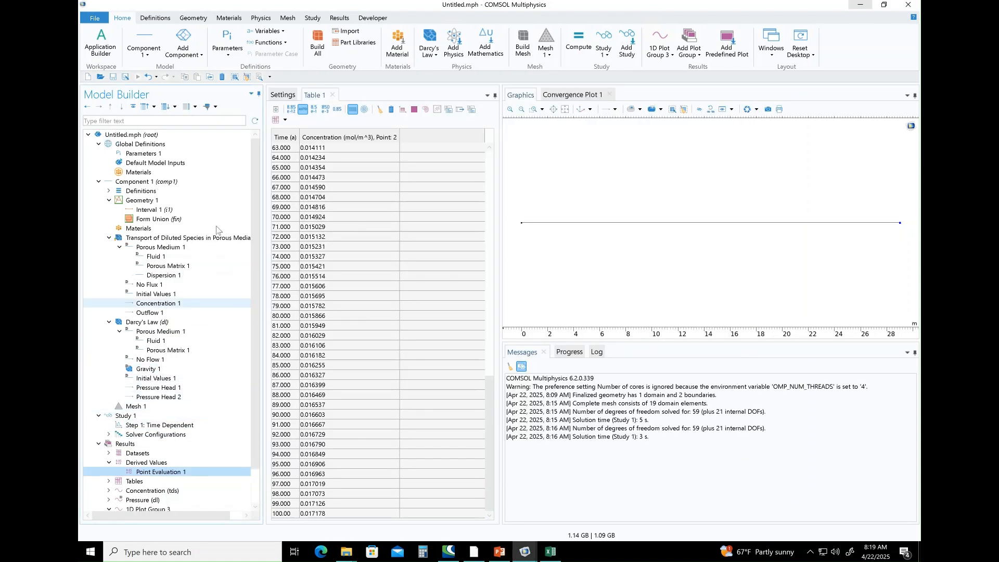